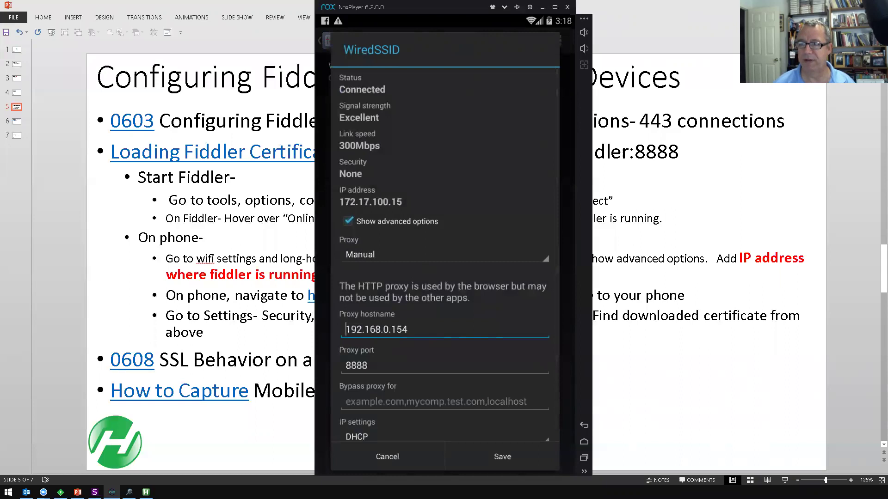
- Confirm the WiredSSID proxy hostname matches Fiddler's 192.168.0.154 address, then cancel the proxy dialog
key(alt+Tab)
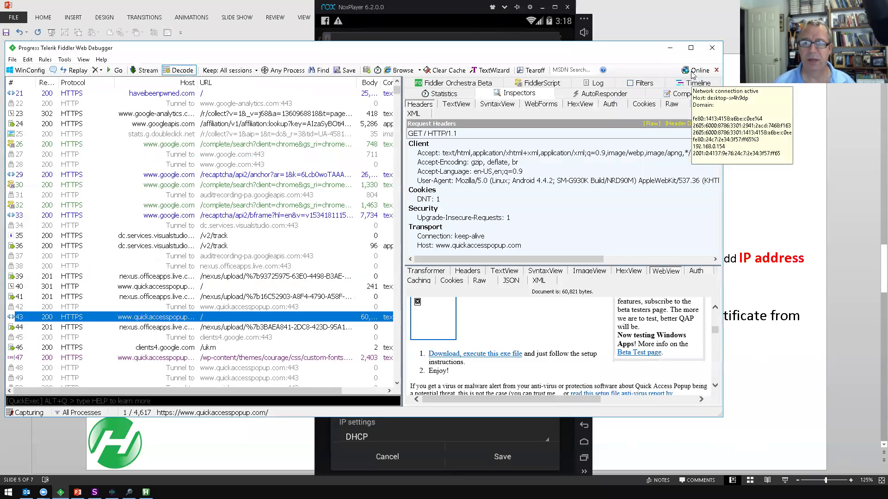
mouse_move(698, 72)
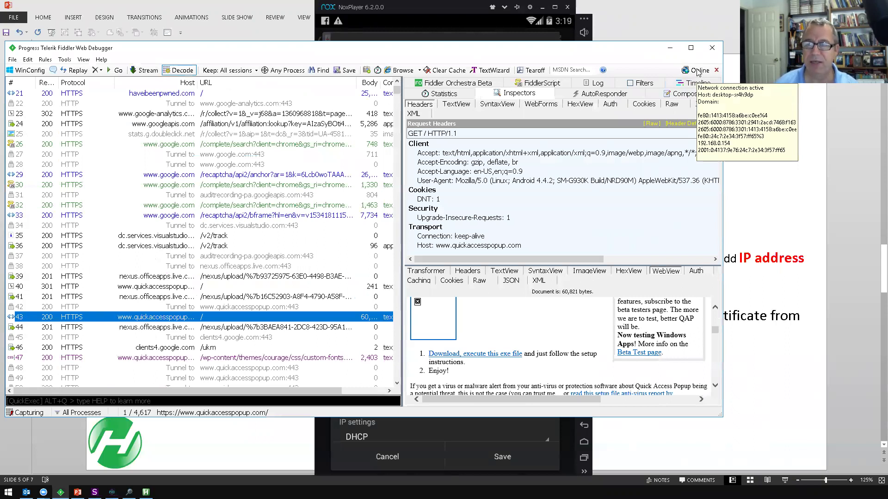
click(453, 7)
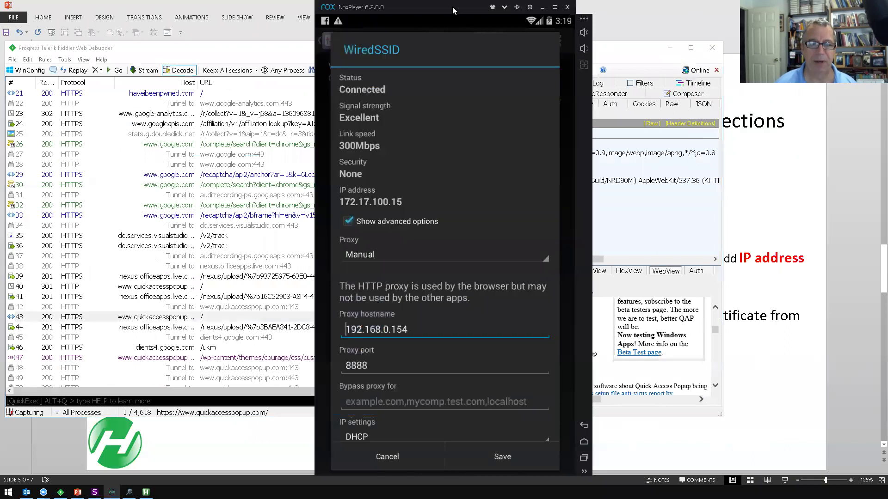
click(411, 328)
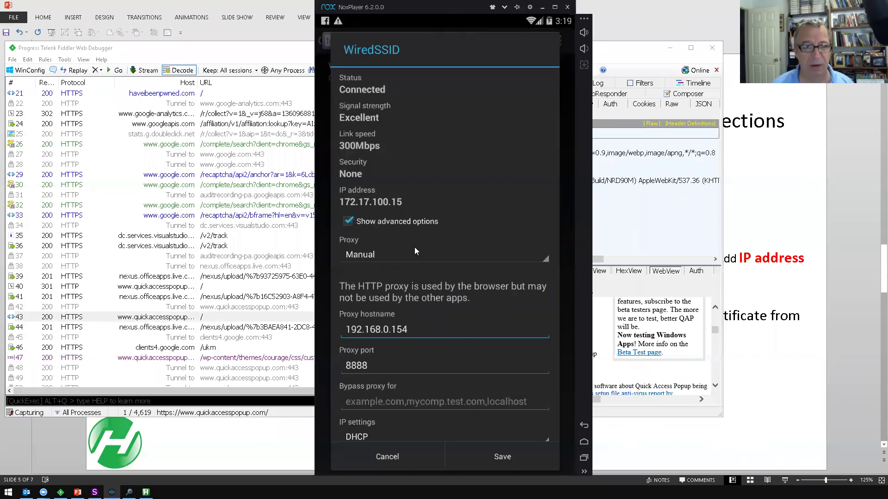
click(398, 455)
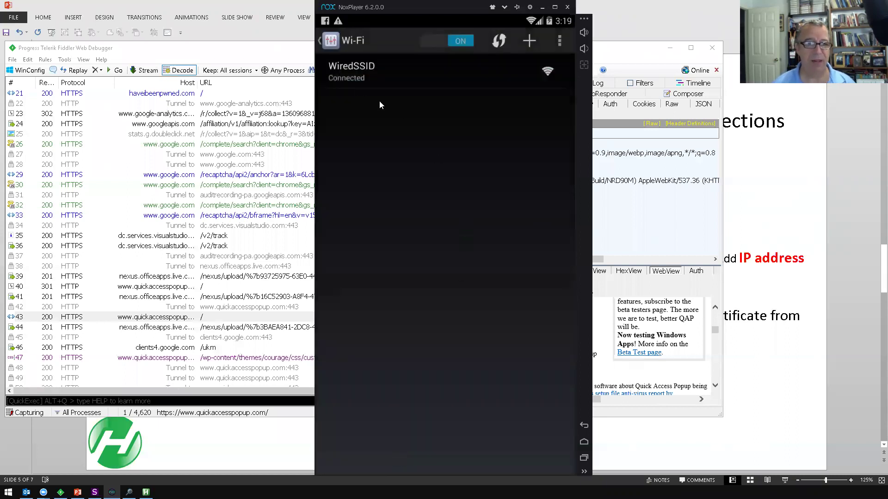
- Return to the Android settings list and keep a floating copy of the certificate-installation steps
click(319, 43)
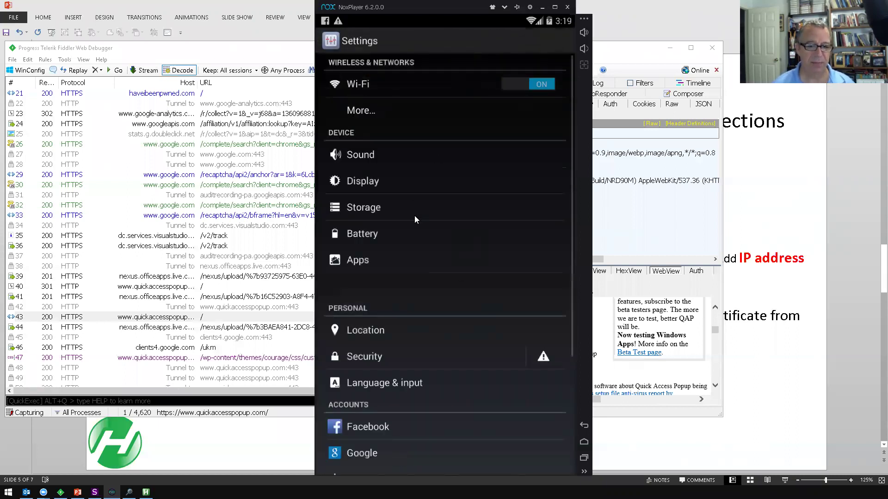
scroll(408, 285, down, 5)
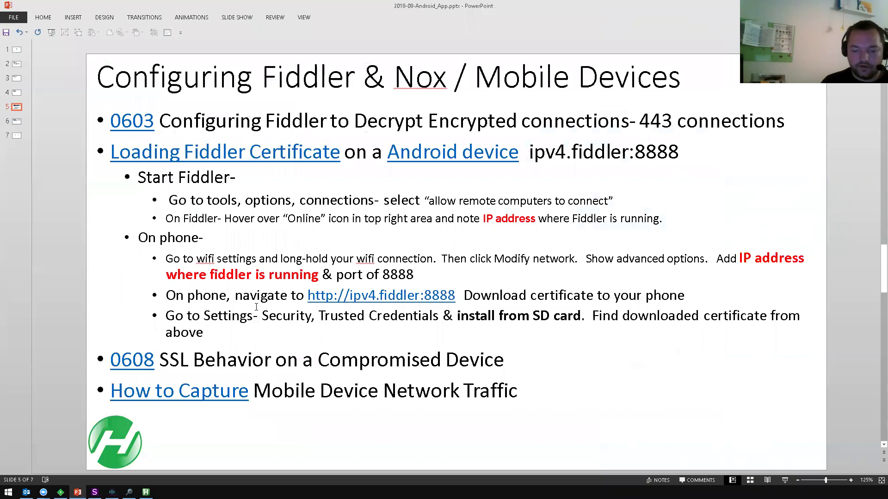
drag(194, 287, 761, 362)
drag(708, 313, 692, 405)
key(alt+Tab)
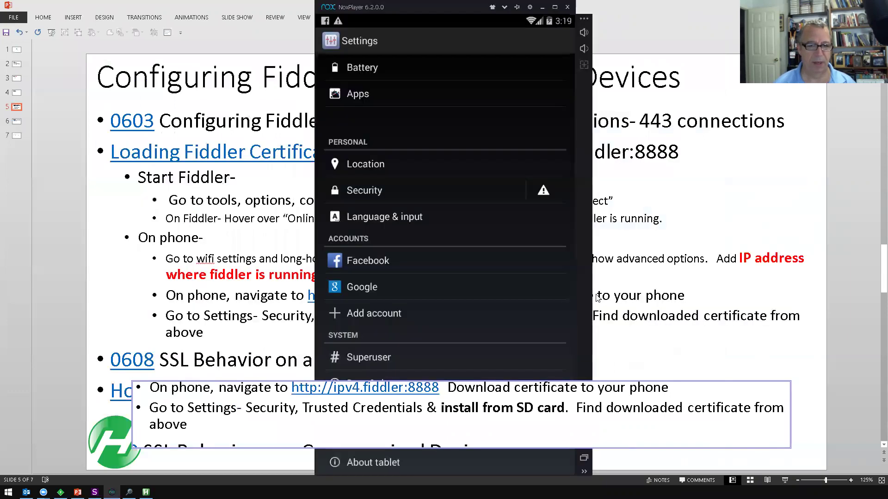
- Review the Security settings' credential storage options, then go to the Android home screen
scroll(510, 248, up, 4)
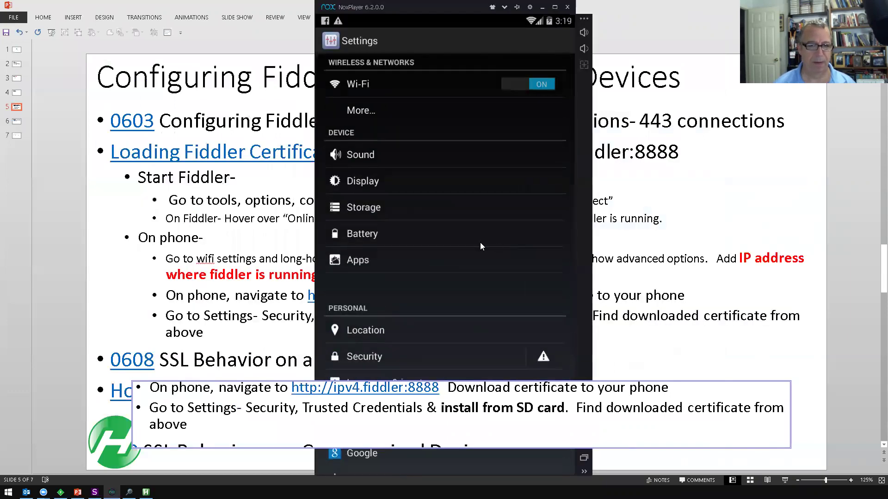
scroll(478, 241, down, 3)
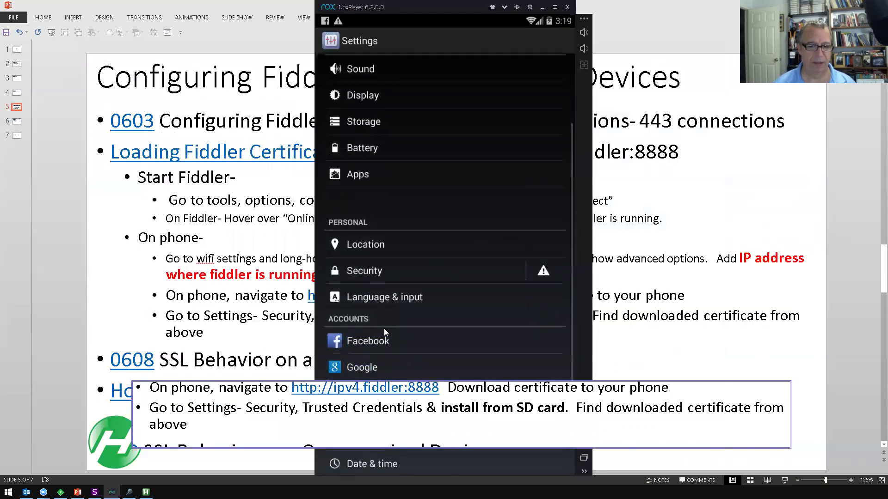
click(370, 264)
scroll(374, 261, down, 6)
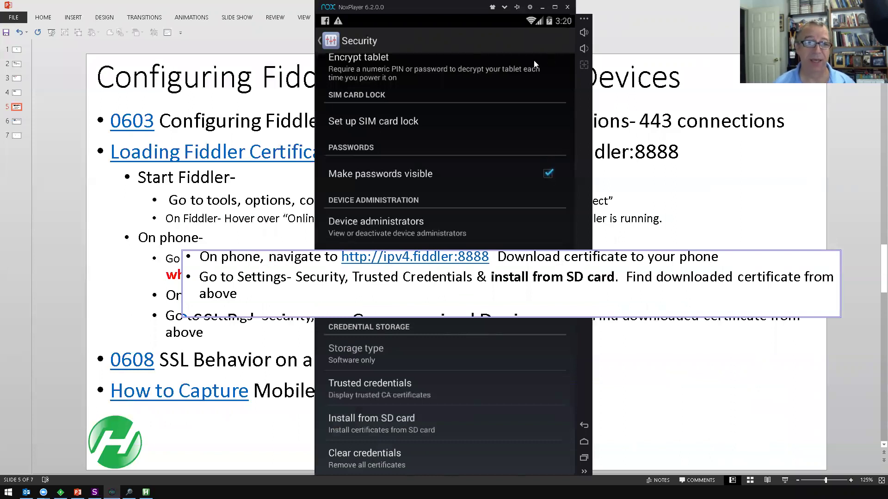
click(321, 39)
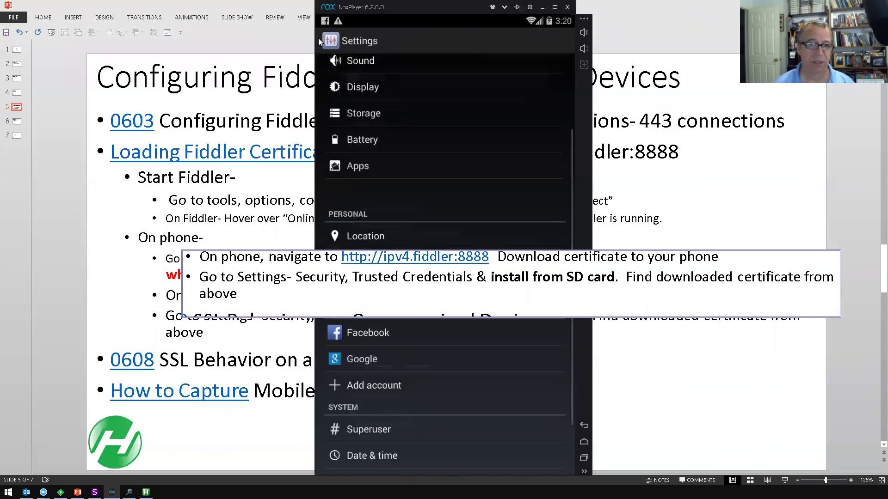
click(582, 444)
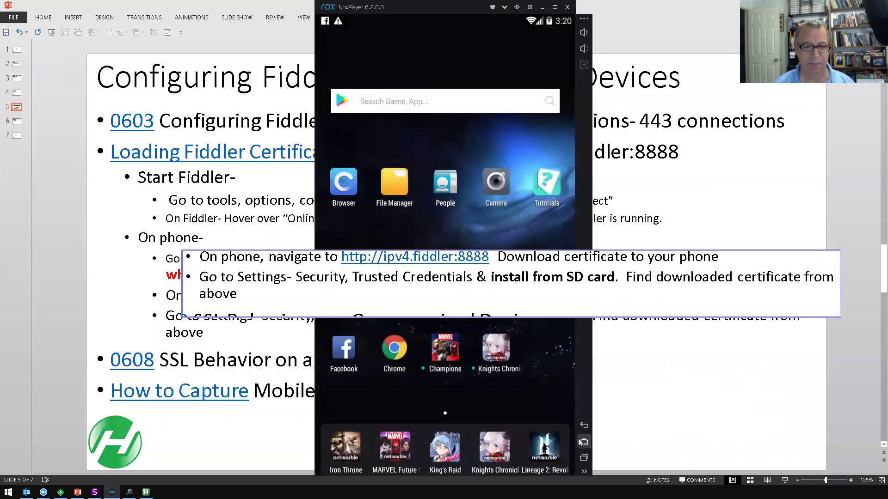
- Download the FiddlerRoot certificate from the ipv4.fiddler:8888 Echo Service page, then minimise Nox
click(402, 354)
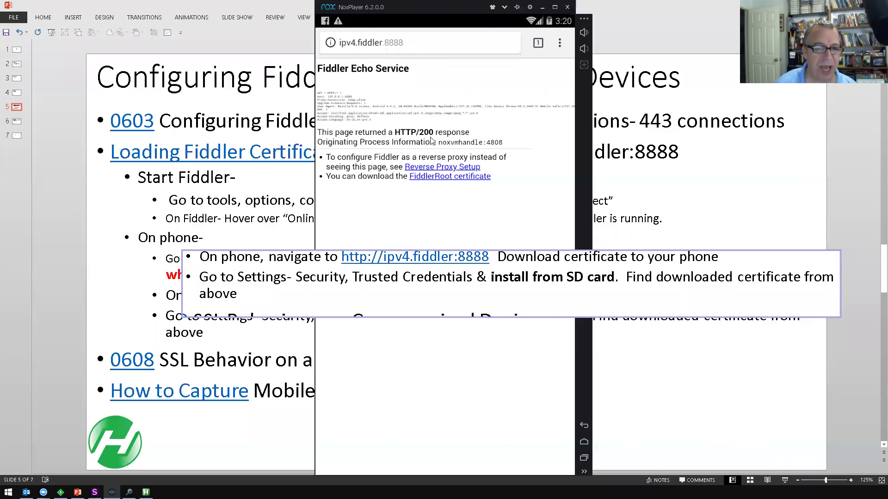
click(439, 181)
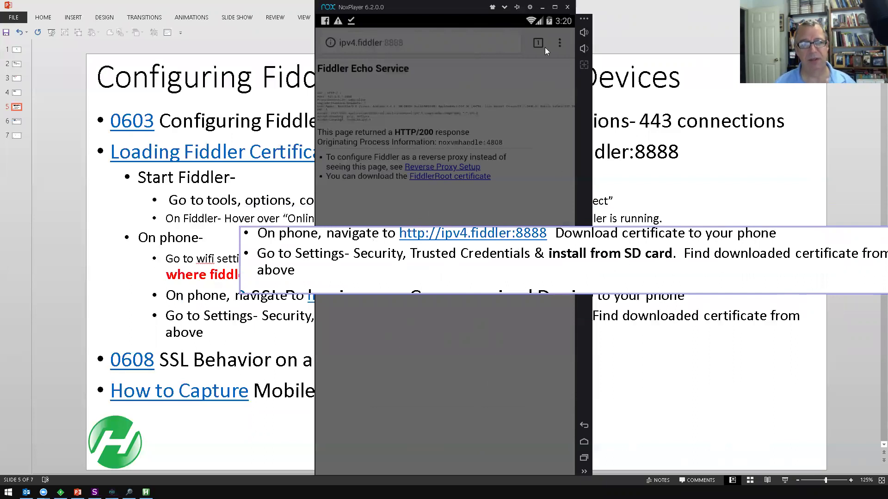
click(540, 8)
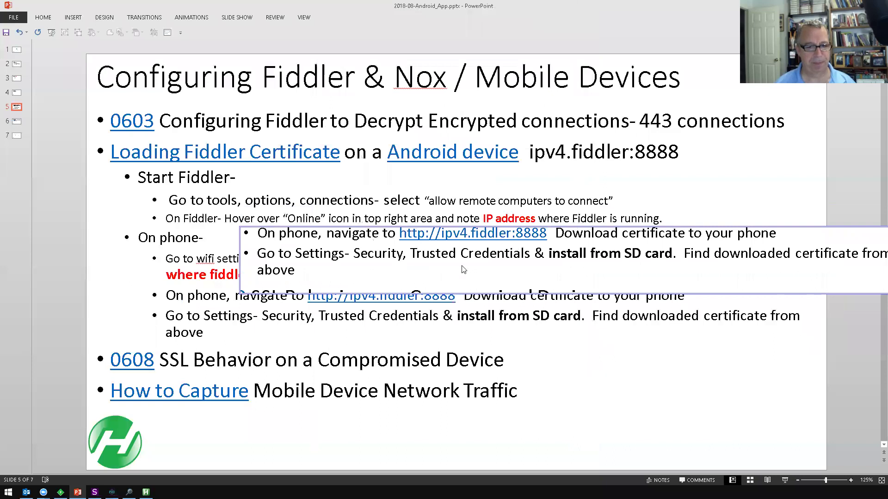
- Go to Tools > Settings > Security and choose Install from SD card
key(alt+Tab)
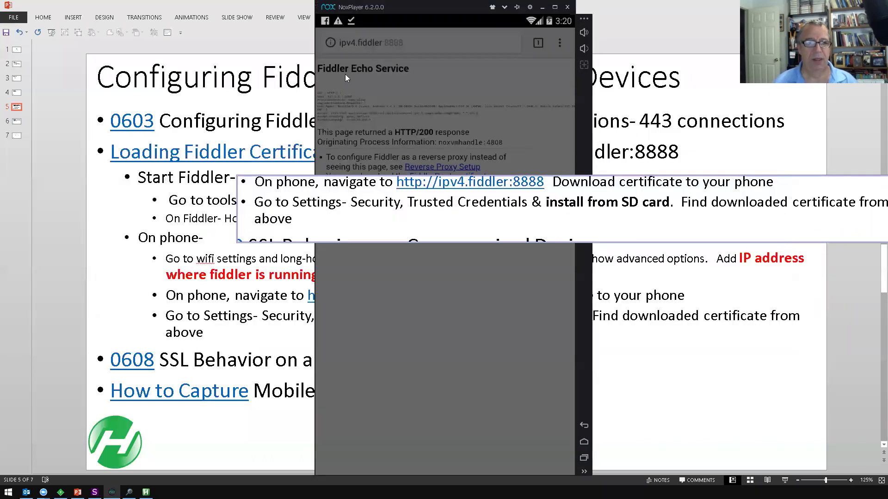
click(584, 443)
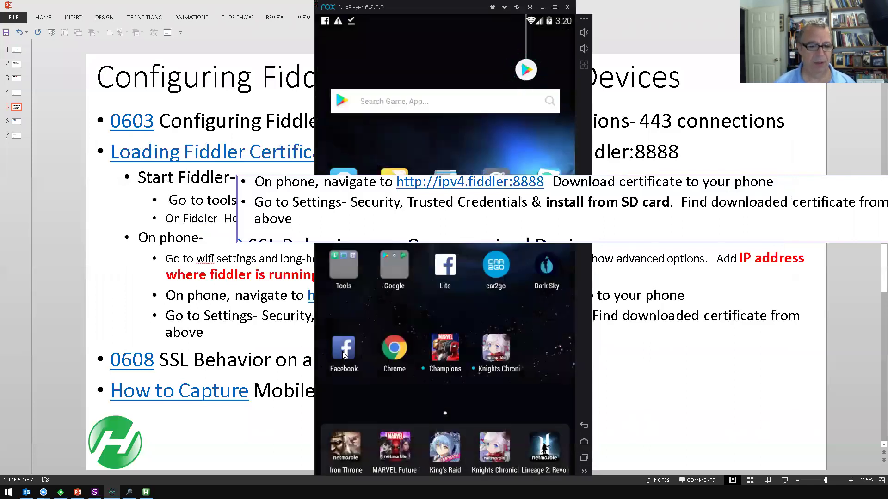
click(344, 272)
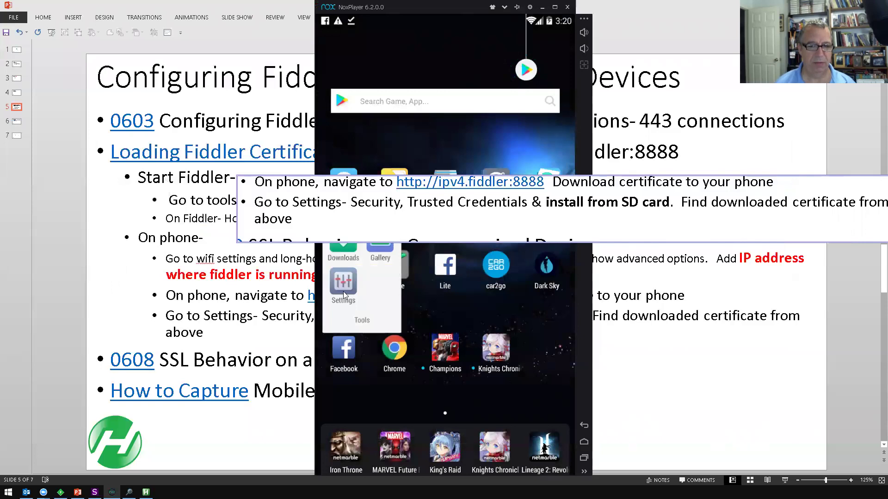
click(343, 291)
click(374, 359)
scroll(419, 352, down, 5)
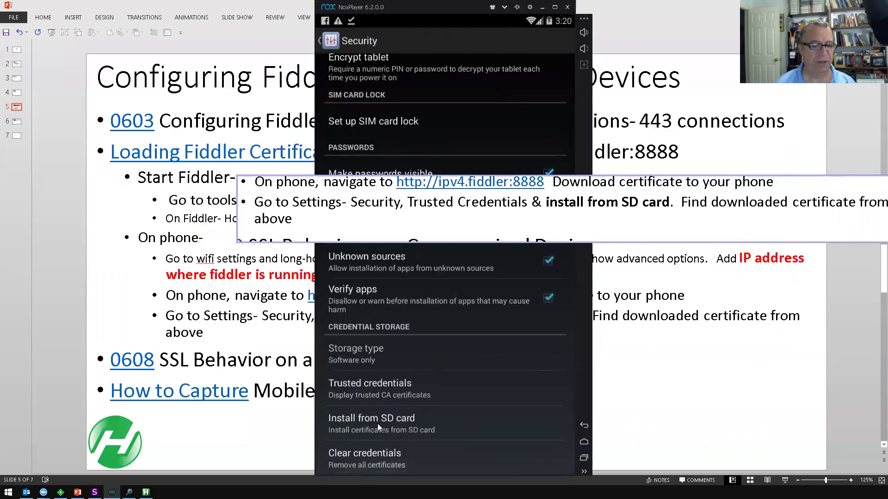
click(403, 423)
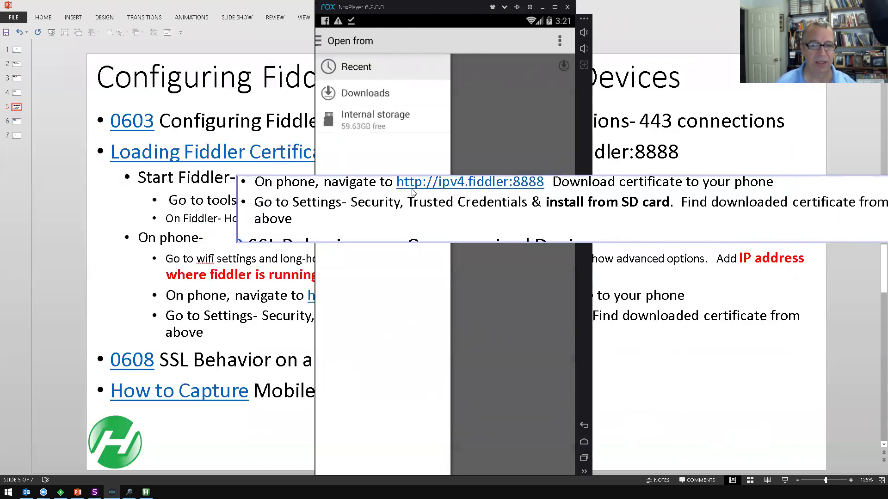
- Close the floating certificate notes, minimise Nox, and scroll PowerPoint to slide 6
drag(715, 207, 580, 208)
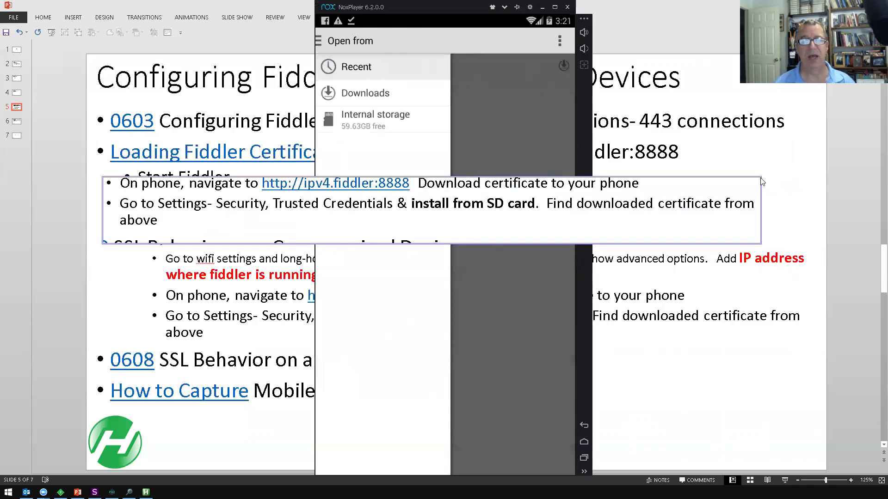
click(760, 179)
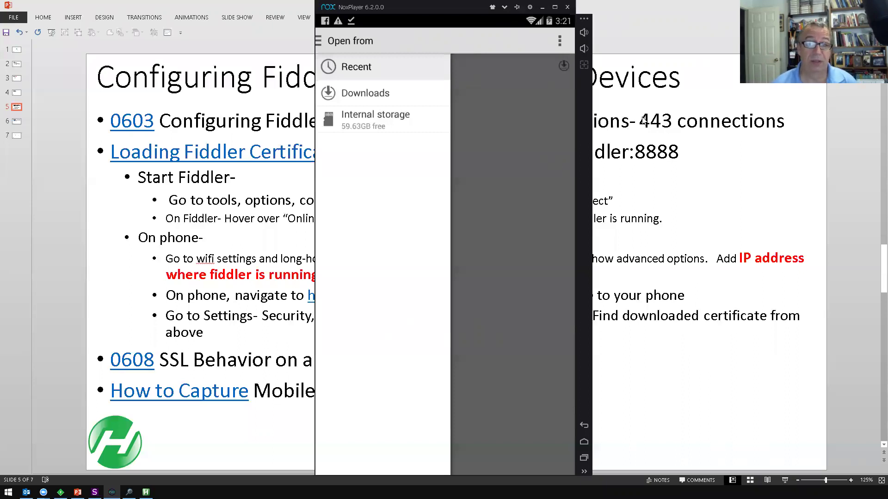
click(542, 7)
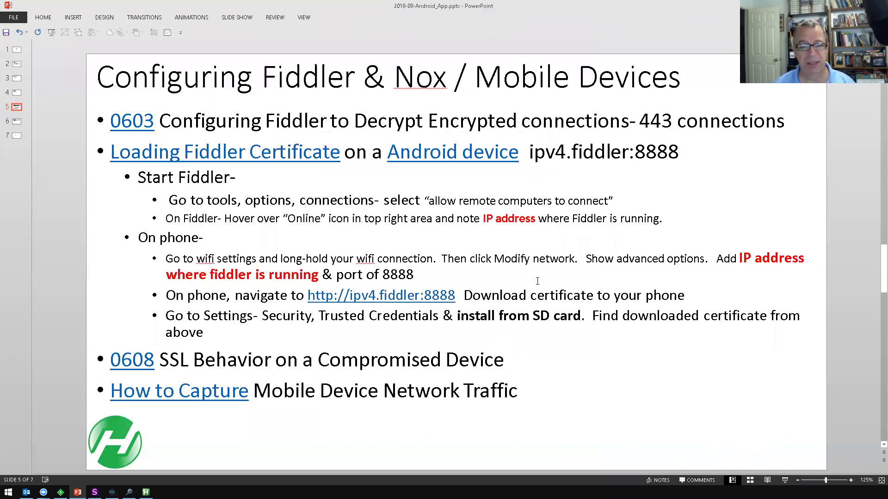
scroll(537, 281, down, 1)
scroll(537, 282, down, 2)
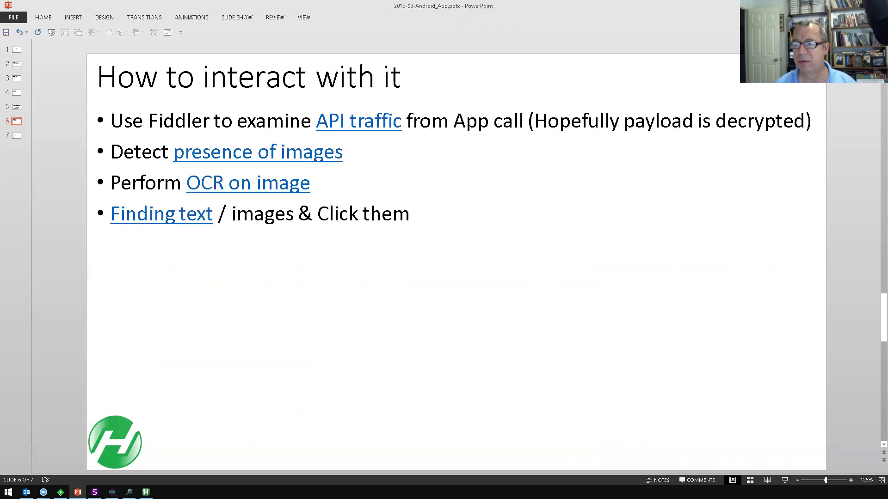
key(alt+Tab)
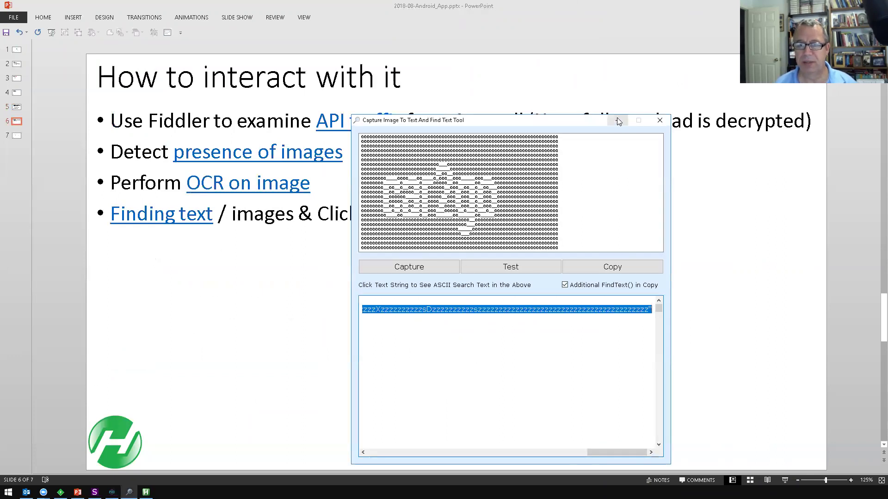
- Minimize the capture tool and return Nox to its Android home screen
click(617, 120)
key(alt+Tab)
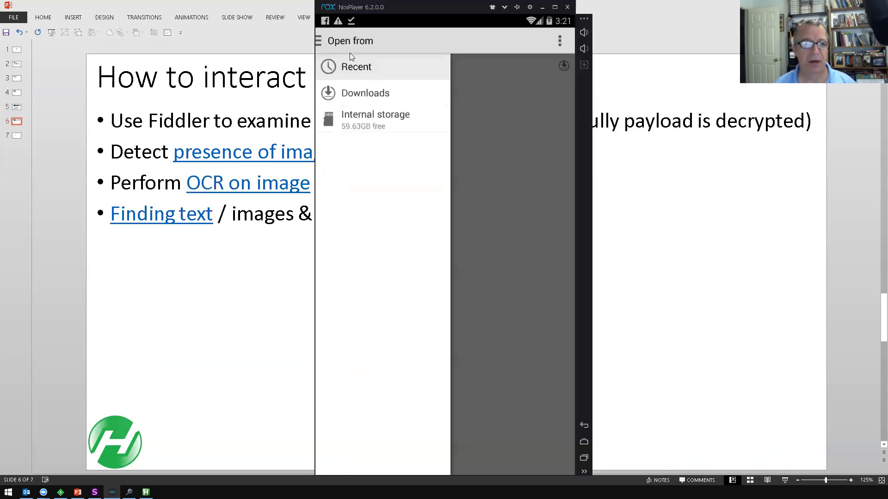
click(584, 441)
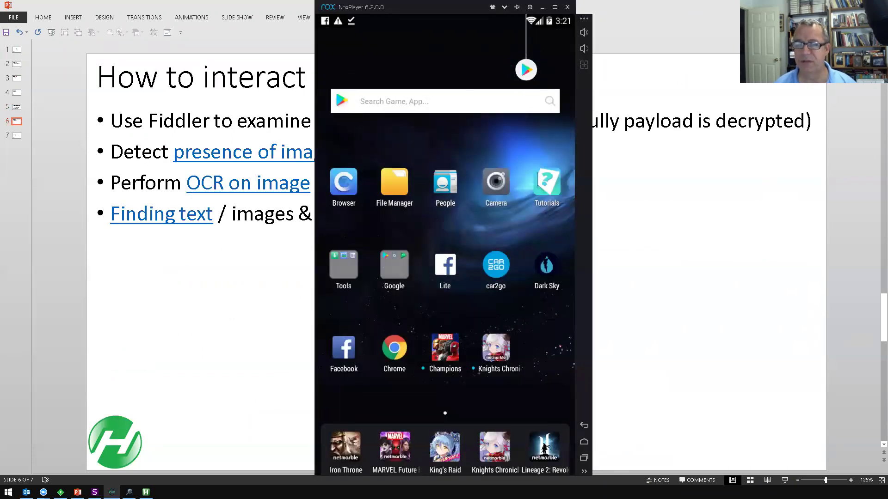
- Remove all Fiddler sessions, then launch the Facebook app in Nox to capture graph.facebook.com traffic
key(alt+Tab)
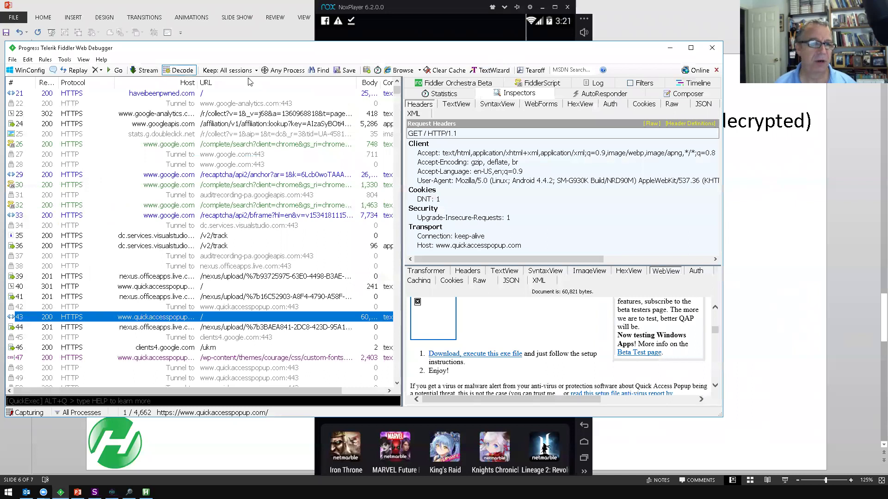
drag(215, 48, 253, 38)
click(138, 60)
click(142, 71)
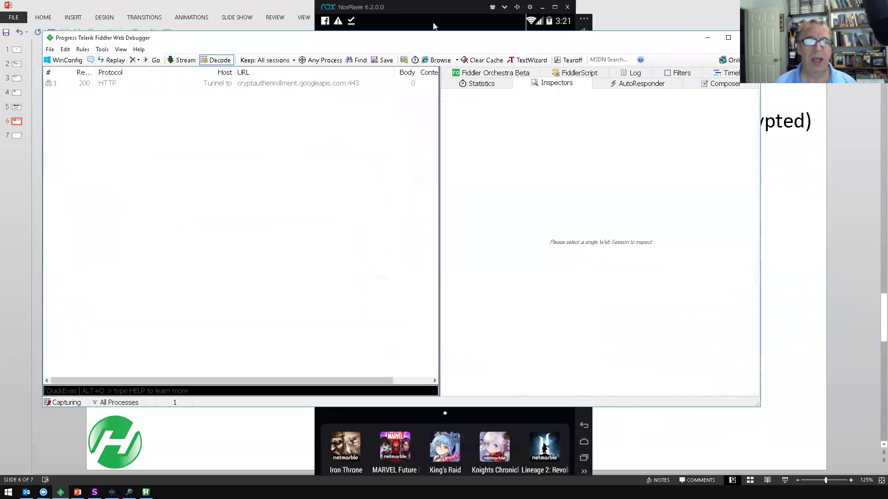
click(432, 7)
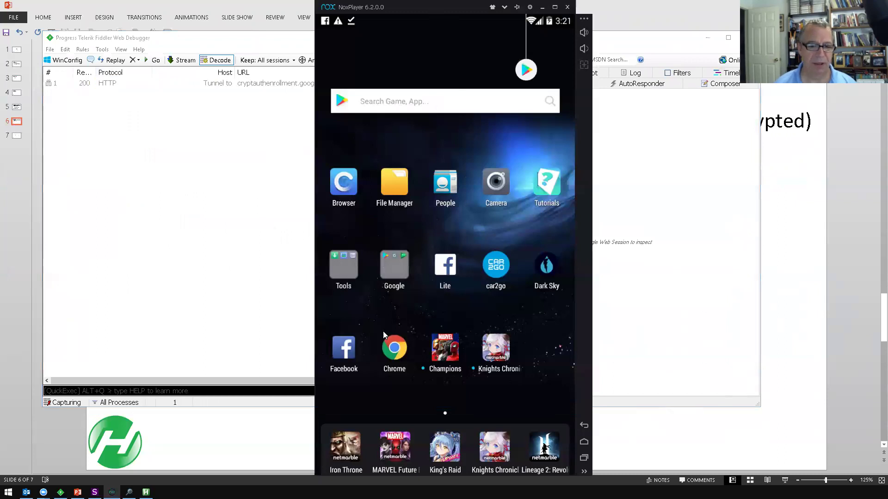
click(344, 347)
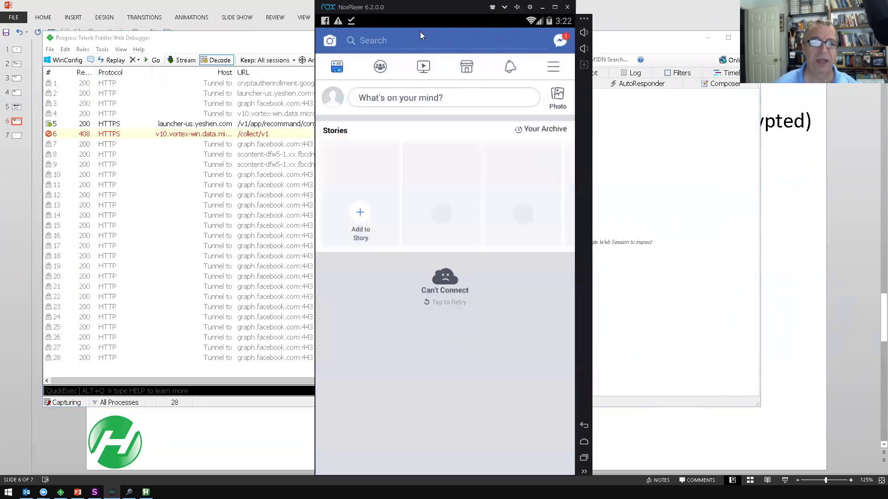
- Move Nox to the right, leave Facebook, and load the ipv4.fiddler:8888 echo page in Chrome
drag(431, 10, 688, 18)
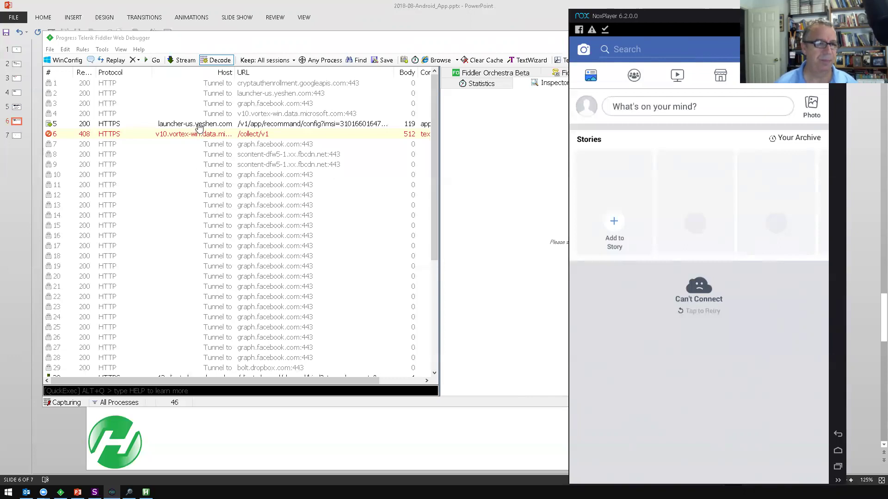
scroll(214, 187, down, 4)
scroll(178, 213, up, 4)
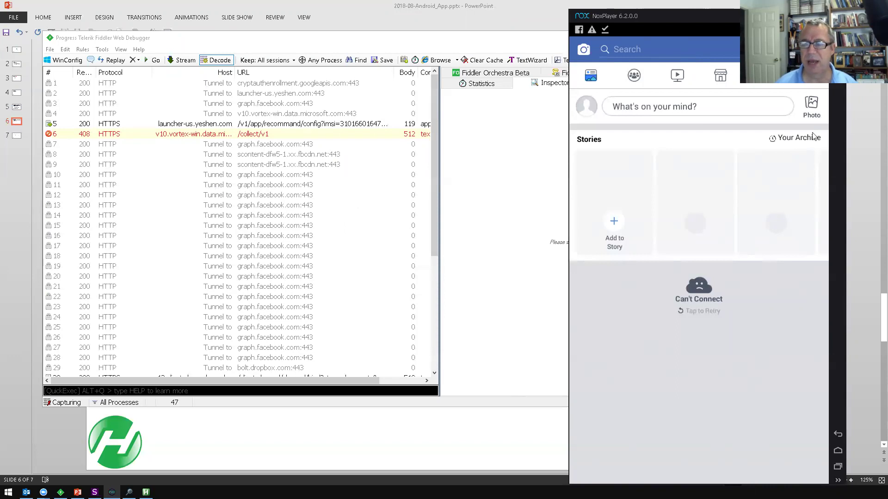
click(838, 452)
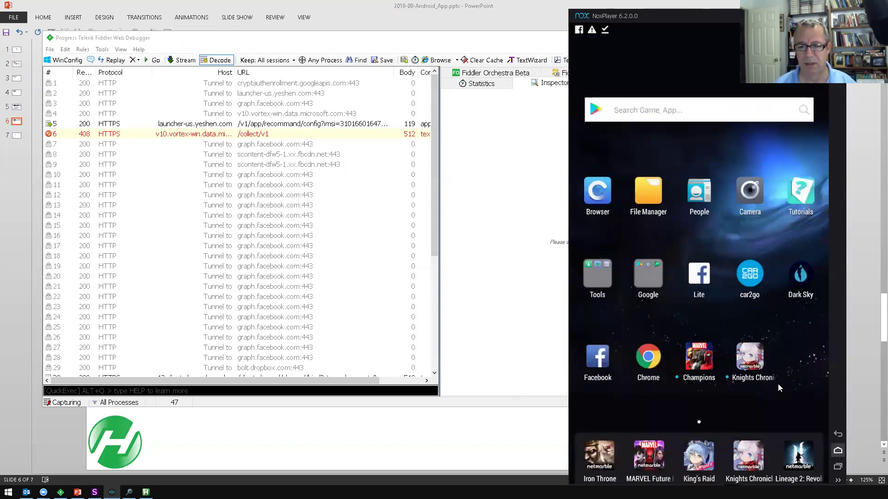
click(654, 363)
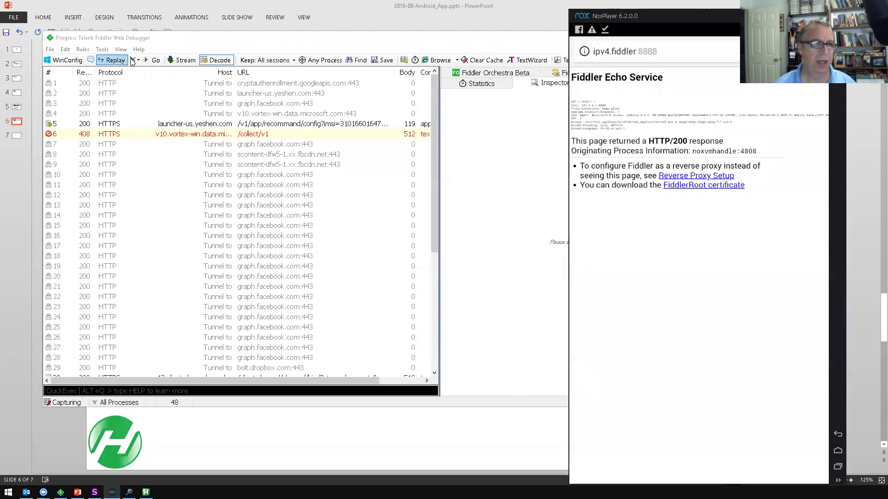
click(141, 68)
click(140, 63)
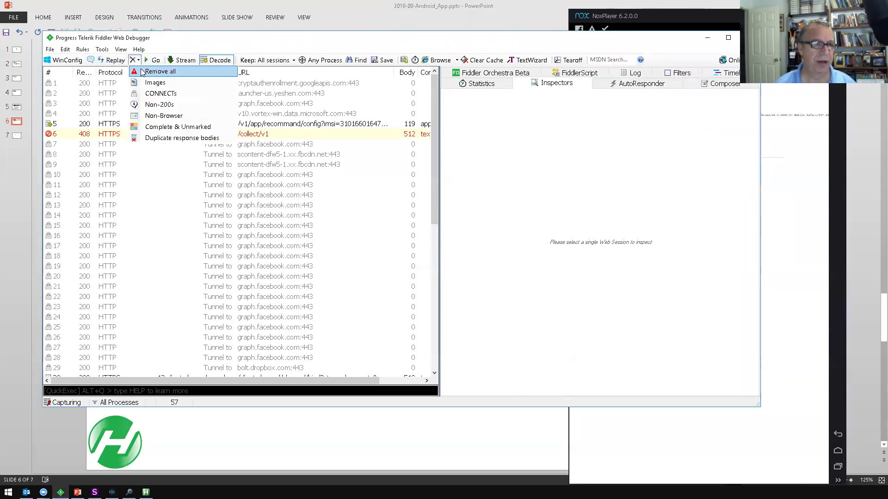
- Clear all captured sessions from Fiddler, repeating Remove all for newly arrived ones
click(141, 69)
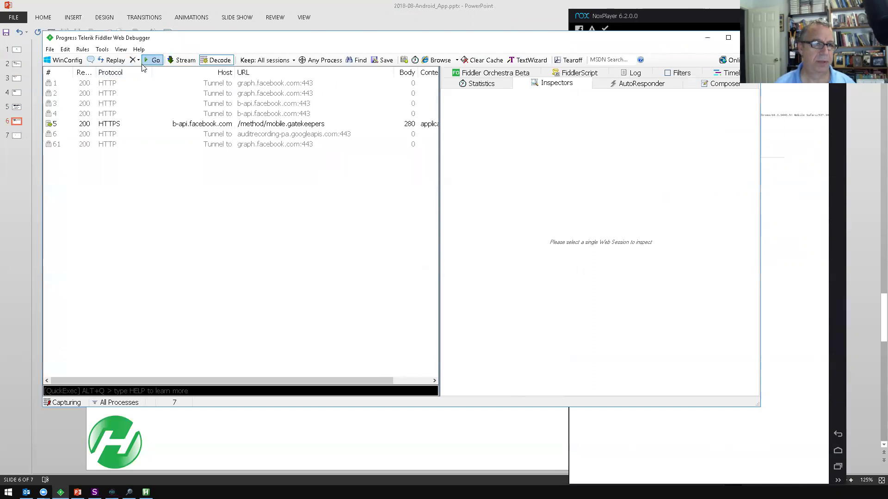
click(138, 60)
click(142, 73)
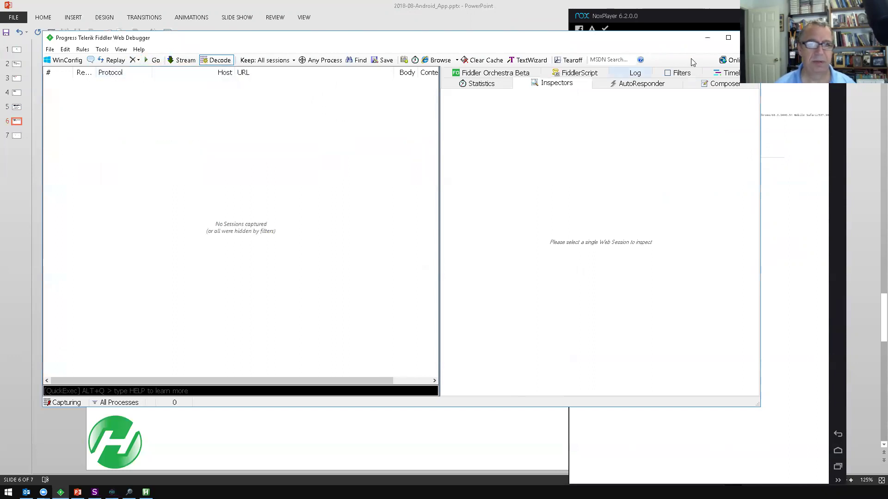
click(675, 11)
click(675, 51)
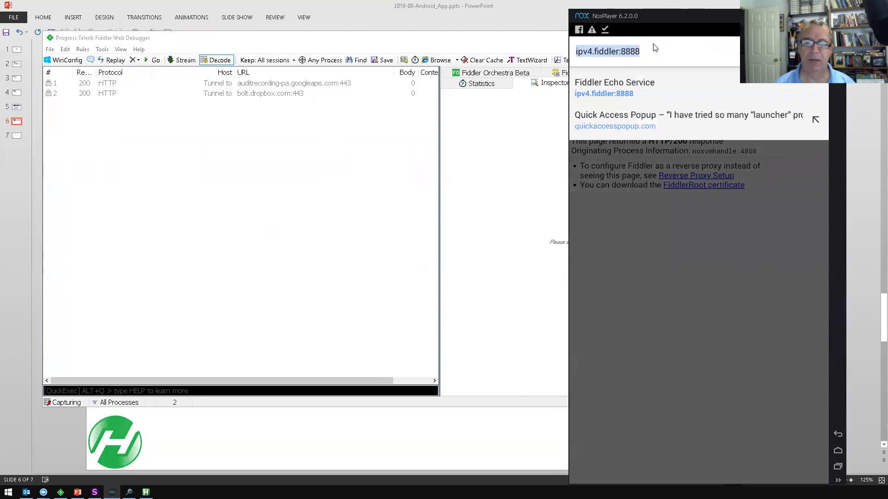
click(636, 126)
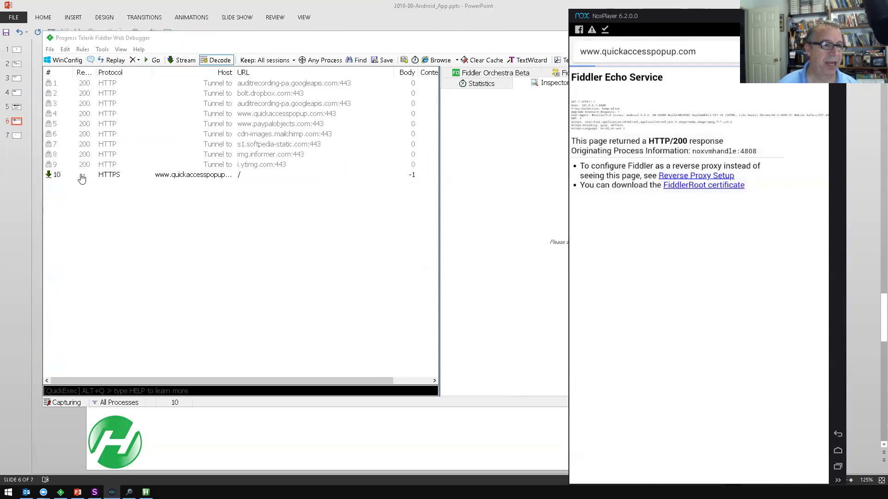
click(195, 179)
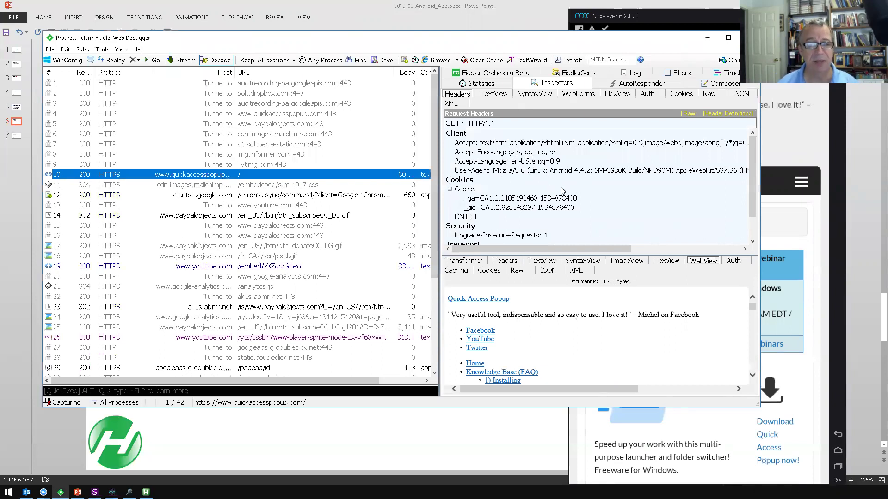
- View the decrypted page's rendered preview, then minimize Fiddler and return Nox to its home screen
click(621, 326)
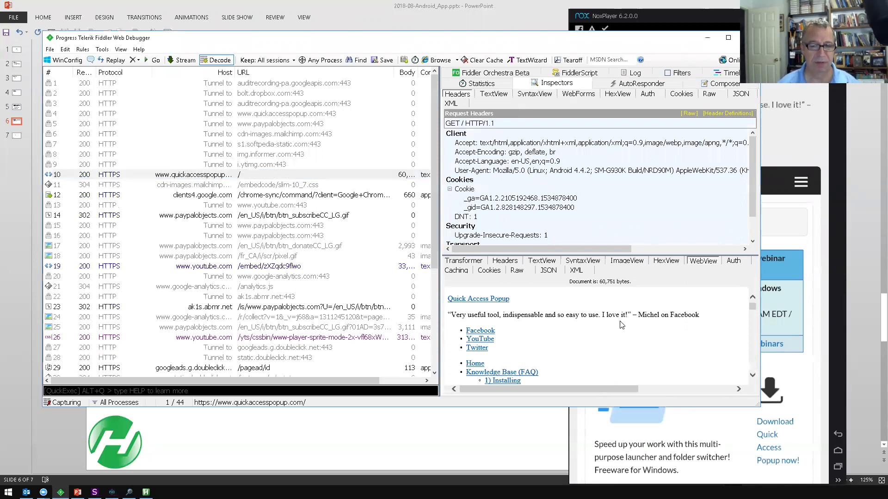
scroll(305, 235, down, 2)
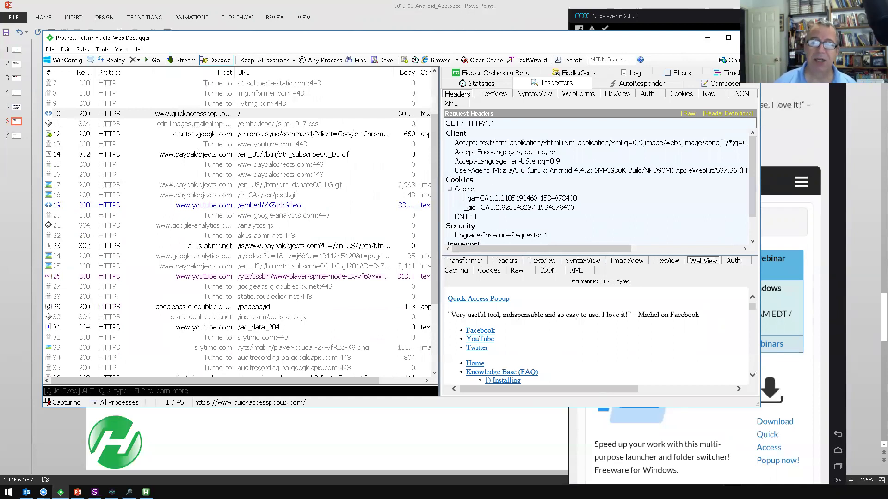
click(708, 39)
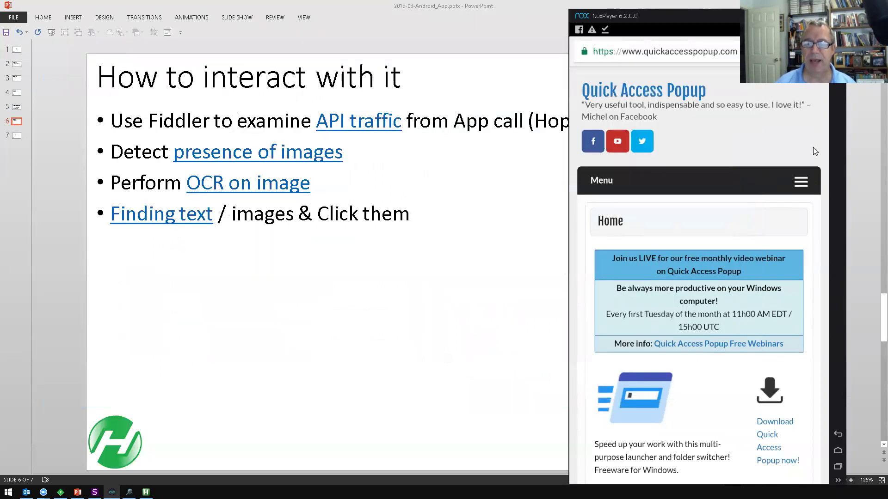
click(839, 451)
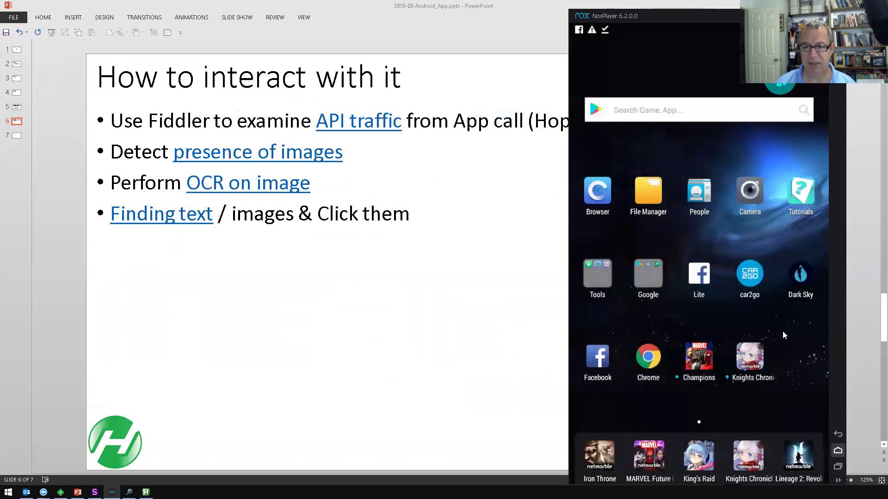
- Launch car2go's Austin map and inspect Fiddler session 66, the clients4.google.com /glm/mmap/api request
click(748, 277)
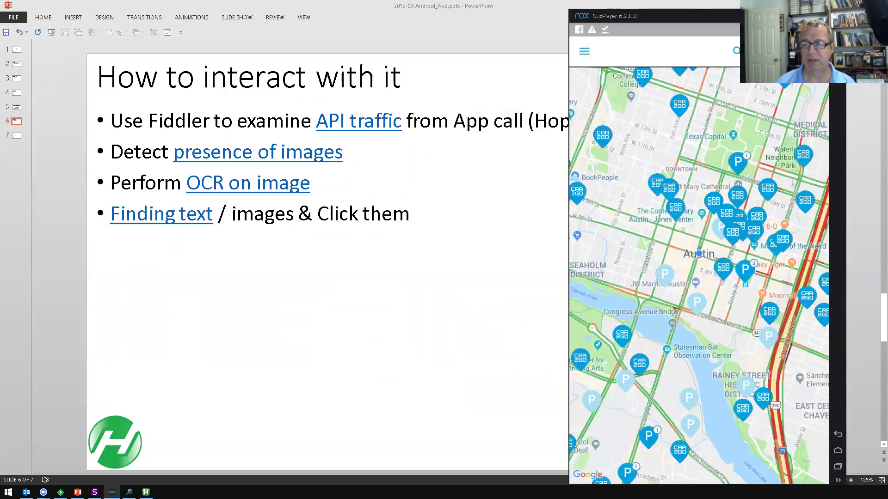
click(61, 493)
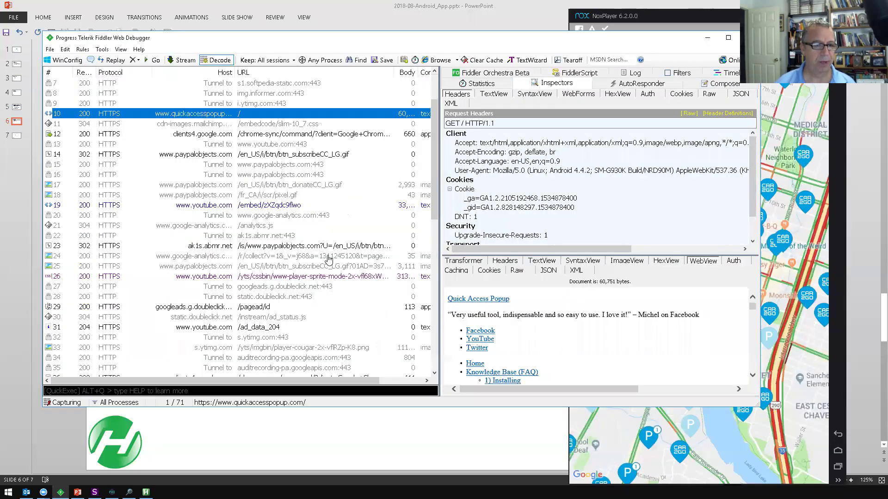
scroll(332, 265, down, 6)
scroll(331, 267, down, 6)
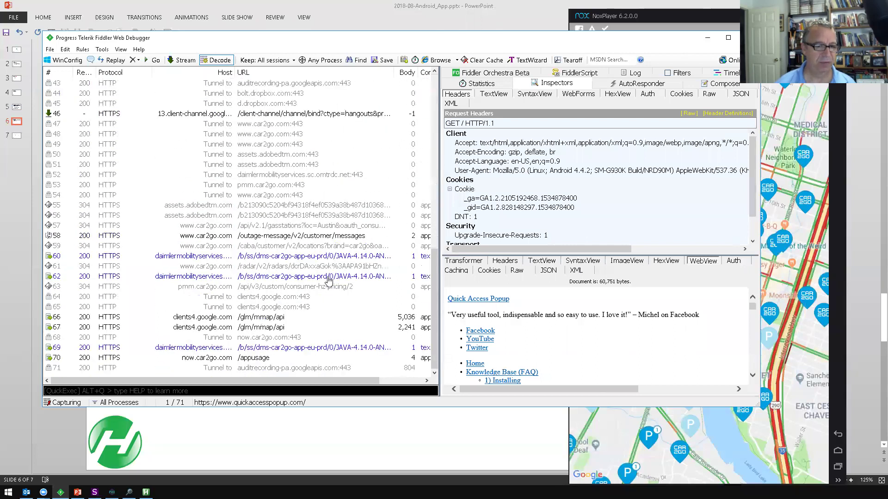
click(267, 317)
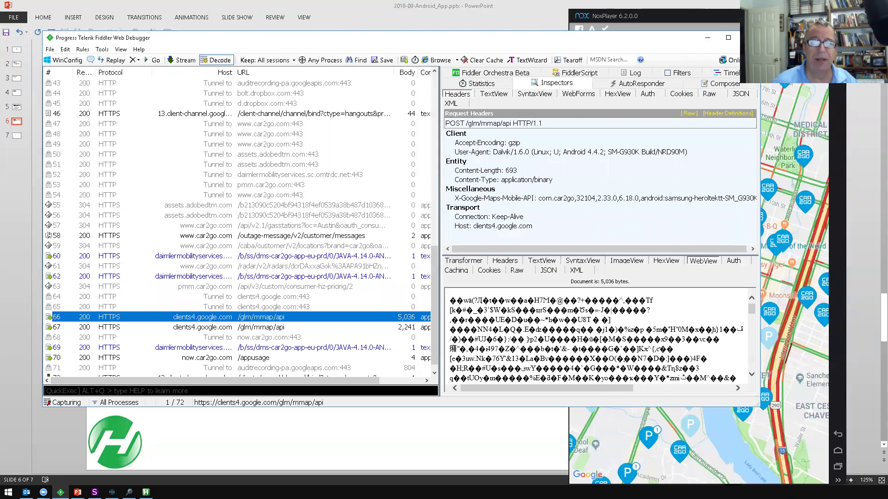
click(712, 37)
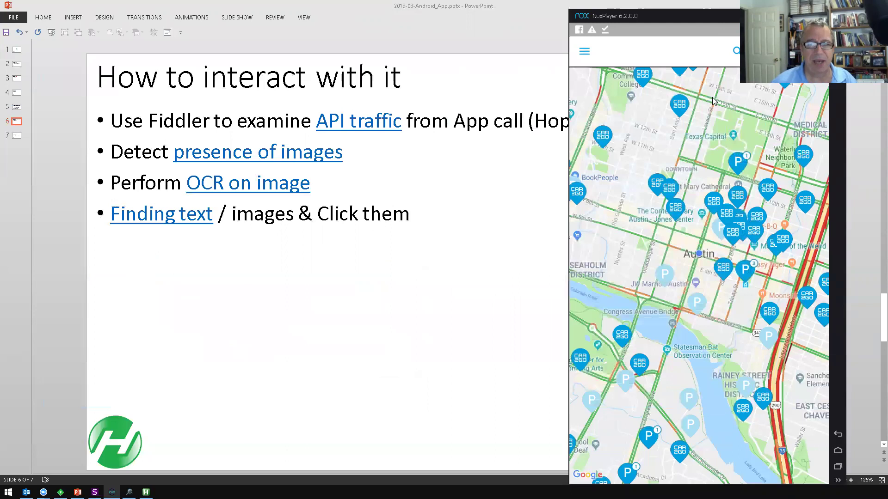
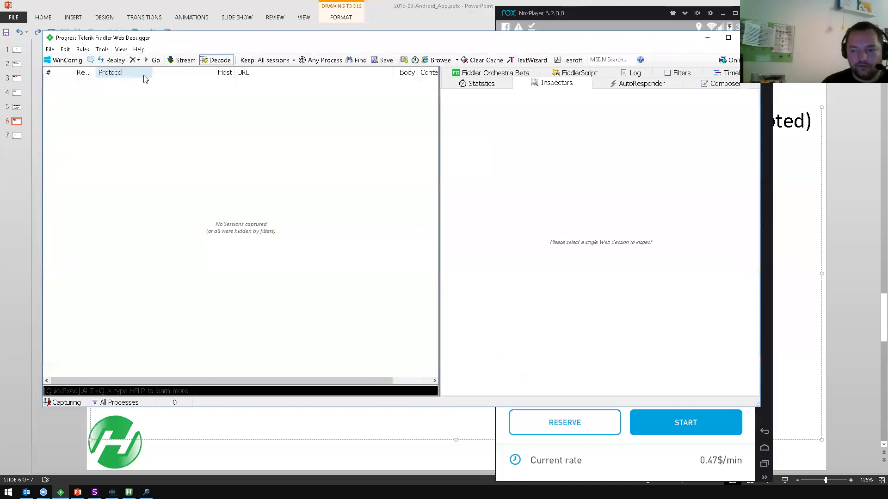
- Bring the NoxPlayer window running car2go in front of Fiddler
click(581, 13)
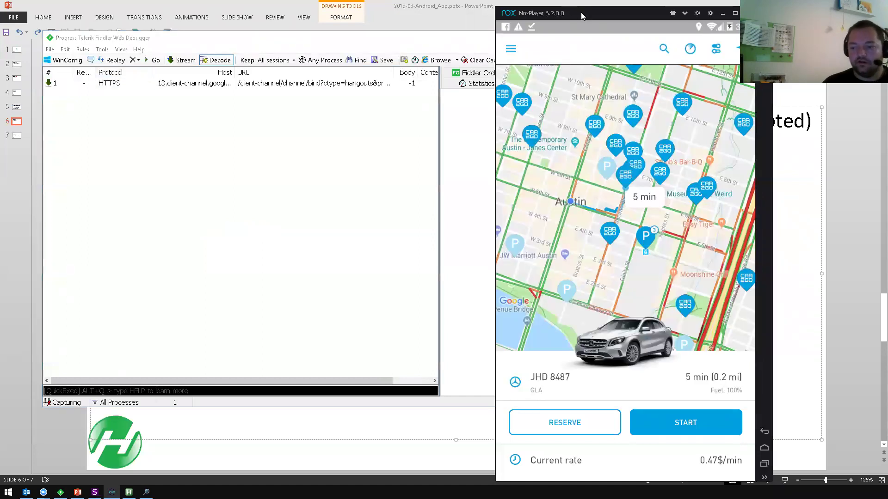
- Select car KFT4932 on the car2go map and inspect the captured pricing.car2go.com session
click(613, 236)
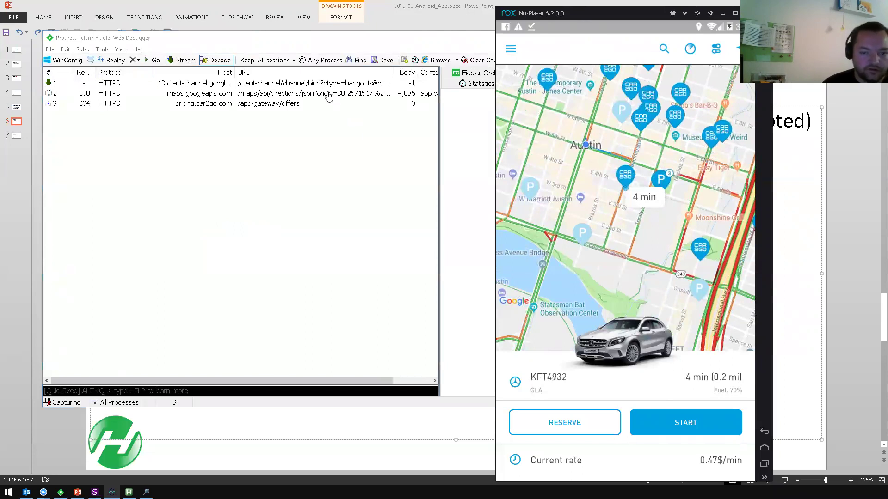
click(299, 104)
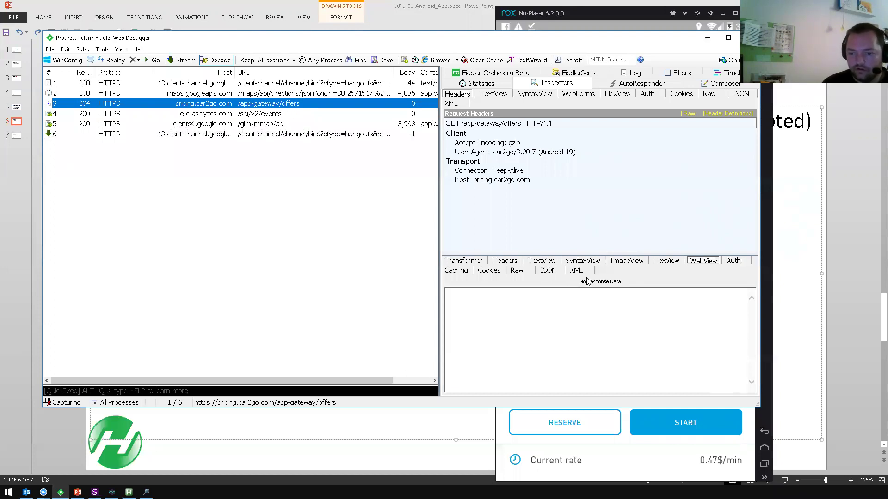
- Check the pricing request's empty 204 response in the Raw, JSON and XML views
click(519, 272)
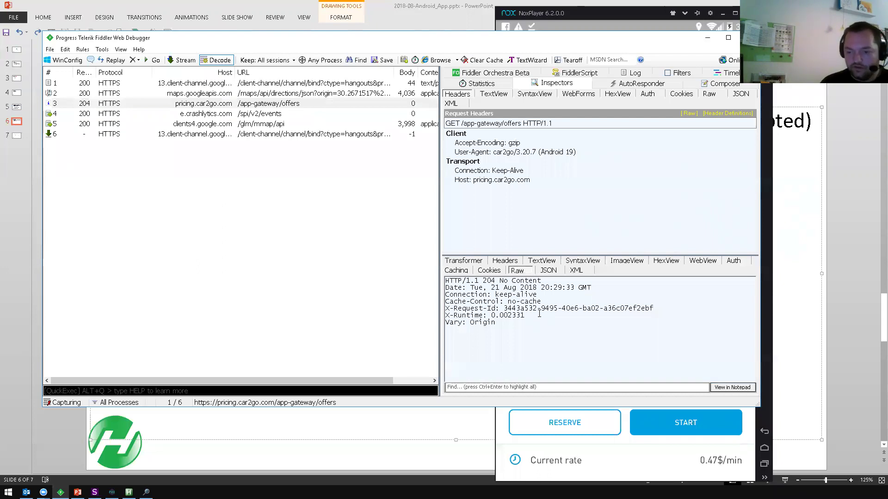
click(549, 271)
click(576, 270)
- Read the maps.googleapis.com raw walking-directions JSON via E 5th St and San Jacinto Blvd
click(271, 96)
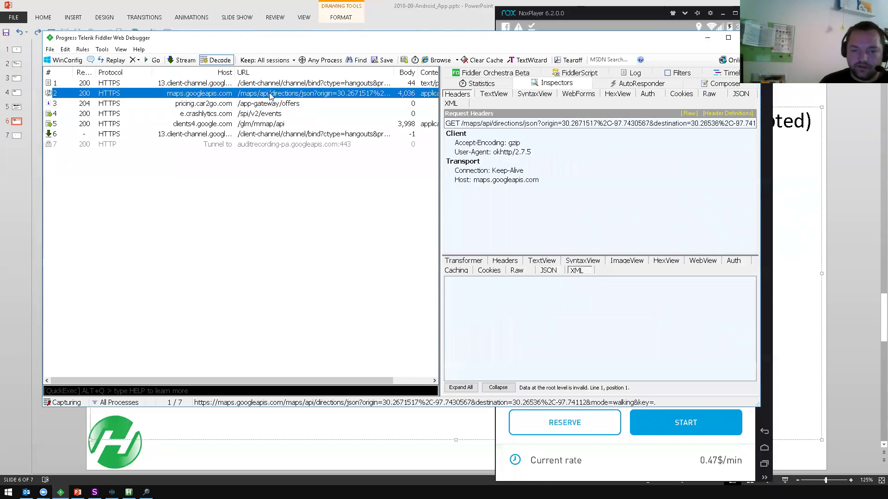
click(525, 273)
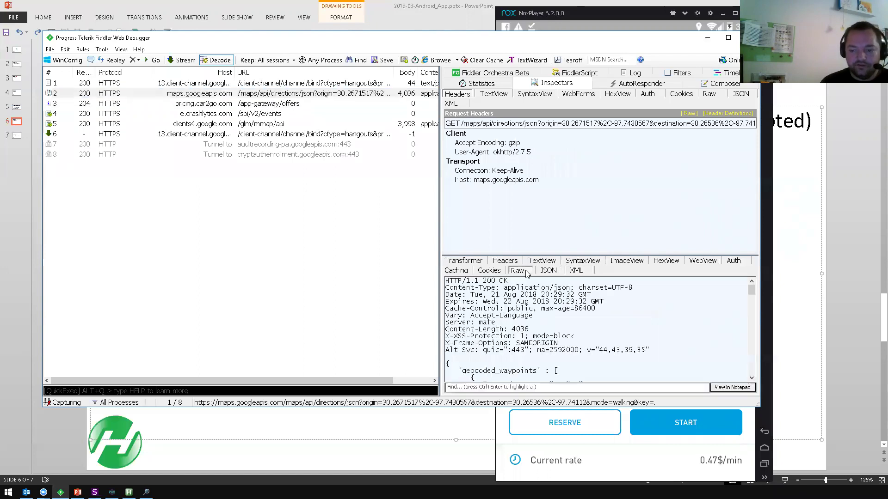
scroll(566, 325, down, 6)
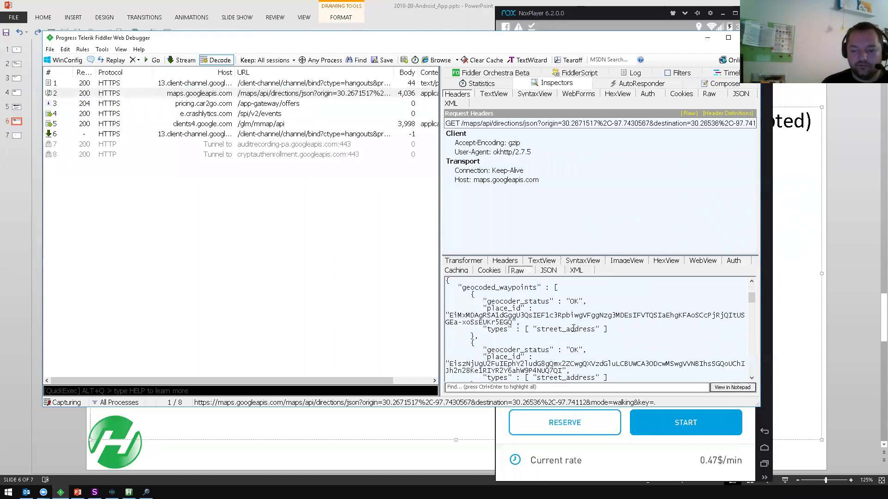
scroll(573, 329, down, 7)
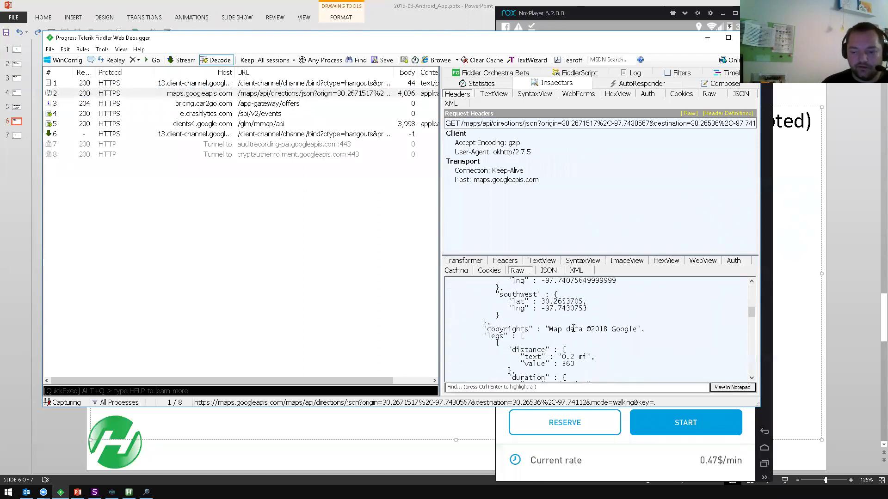
scroll(574, 329, down, 4)
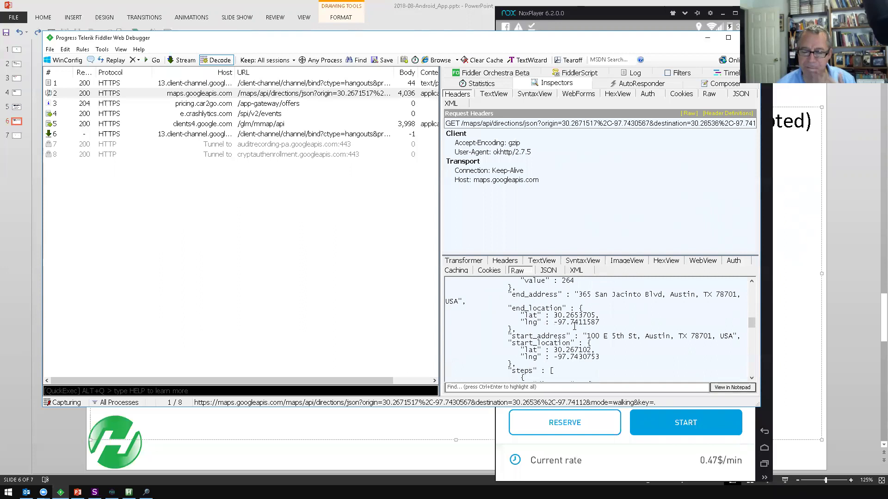
scroll(575, 326, down, 3)
scroll(574, 326, down, 5)
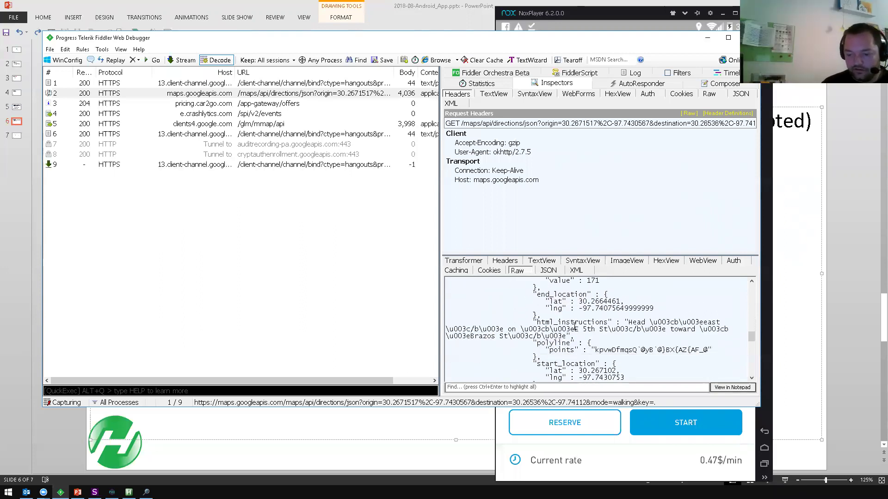
scroll(575, 326, down, 3)
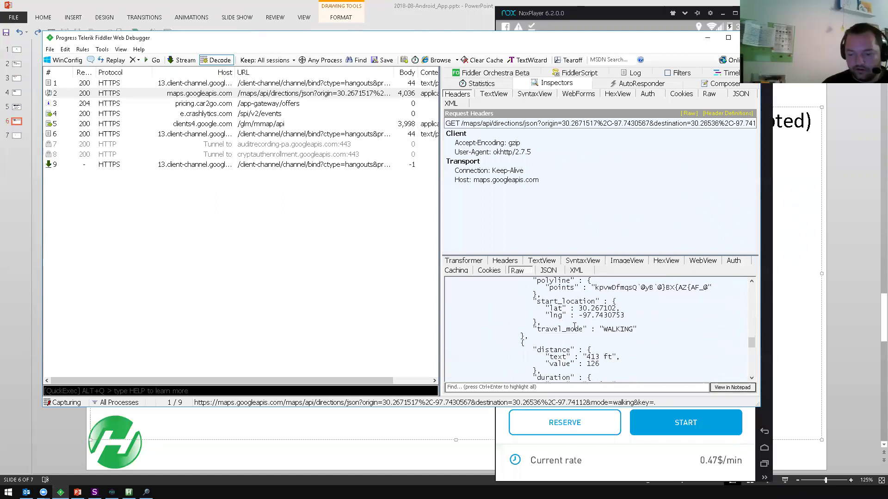
scroll(574, 327, down, 4)
scroll(574, 327, down, 5)
scroll(574, 327, down, 4)
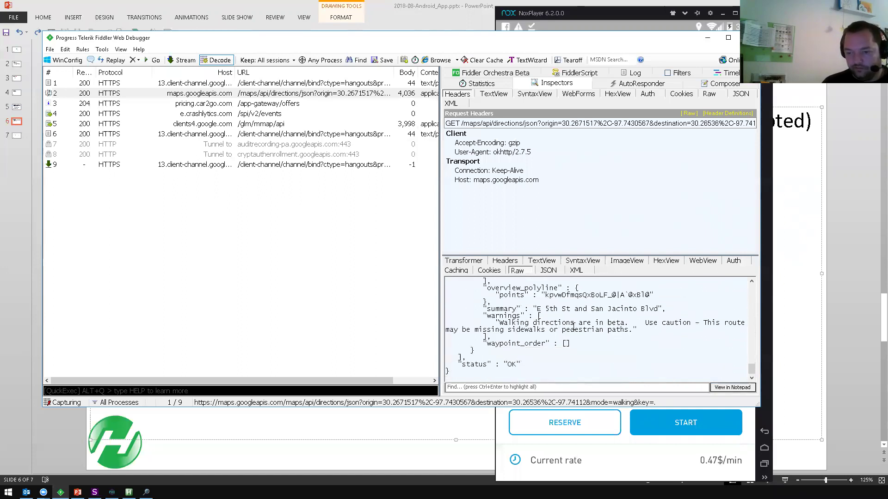
scroll(574, 327, up, 9)
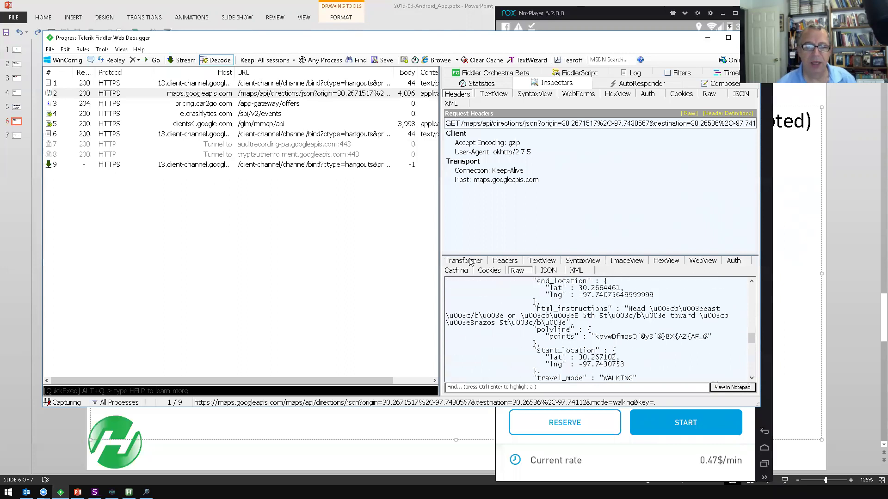
drag(441, 216, 297, 214)
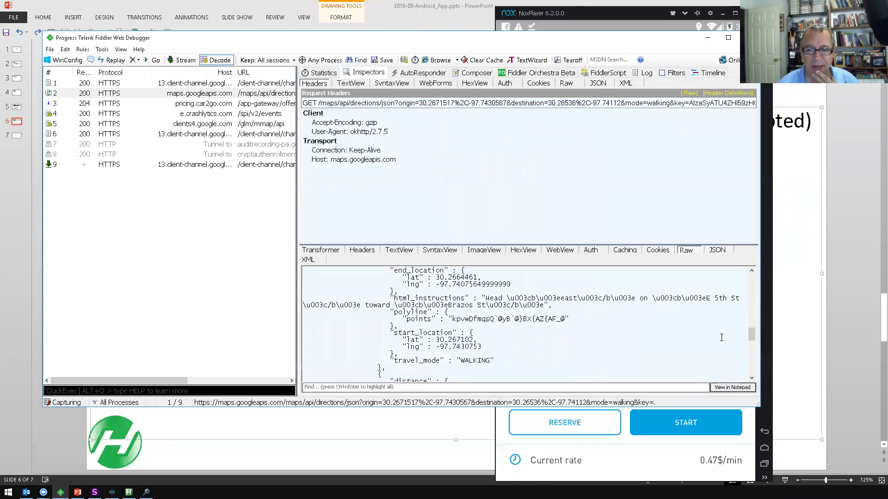
- Enlarge the inspector pane and scroll further through the directions JSON
drag(748, 334, 746, 282)
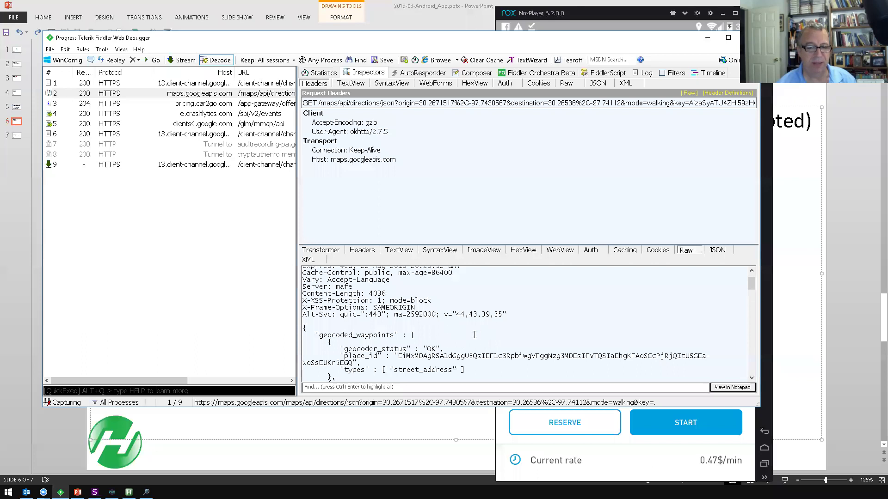
scroll(513, 341, down, 10)
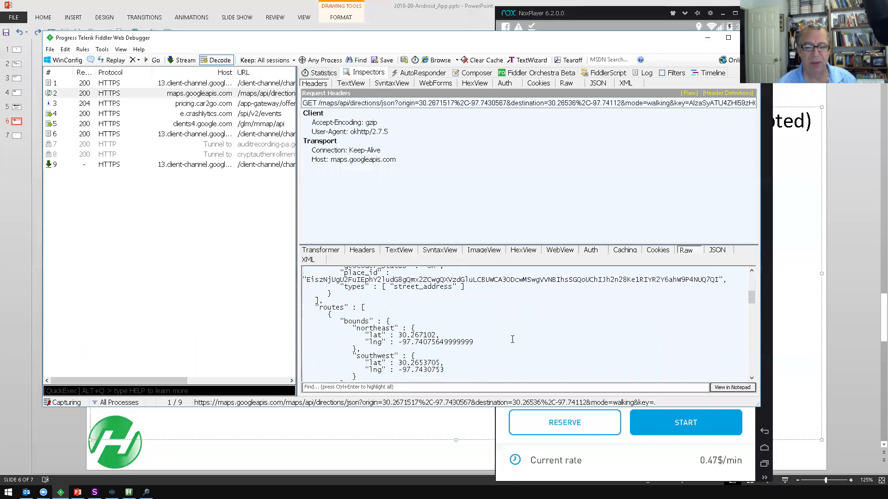
scroll(512, 337, down, 8)
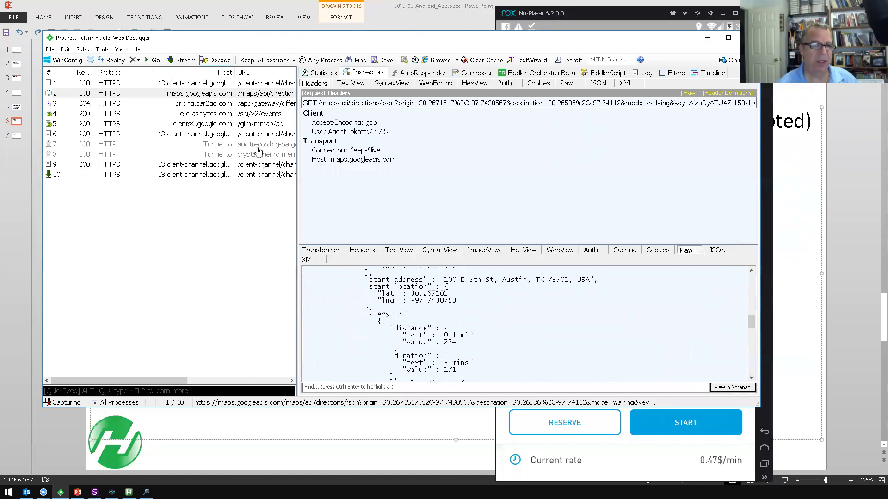
- Compare the pricing.car2go.com 204 session with the e.crashlytics.com session, then return to NoxPlayer
click(266, 107)
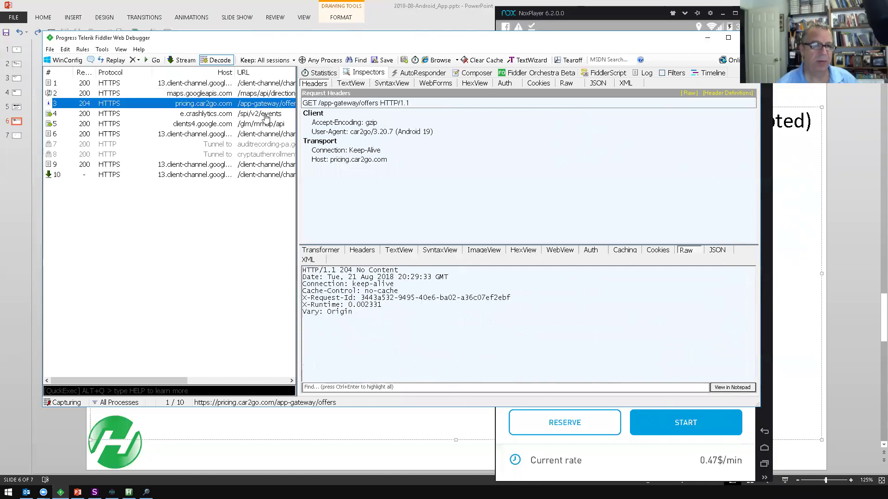
click(266, 116)
click(266, 106)
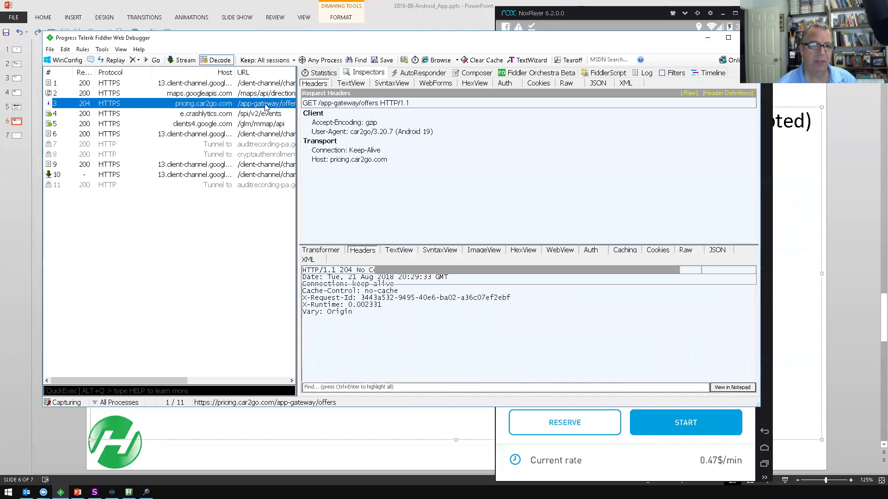
click(634, 478)
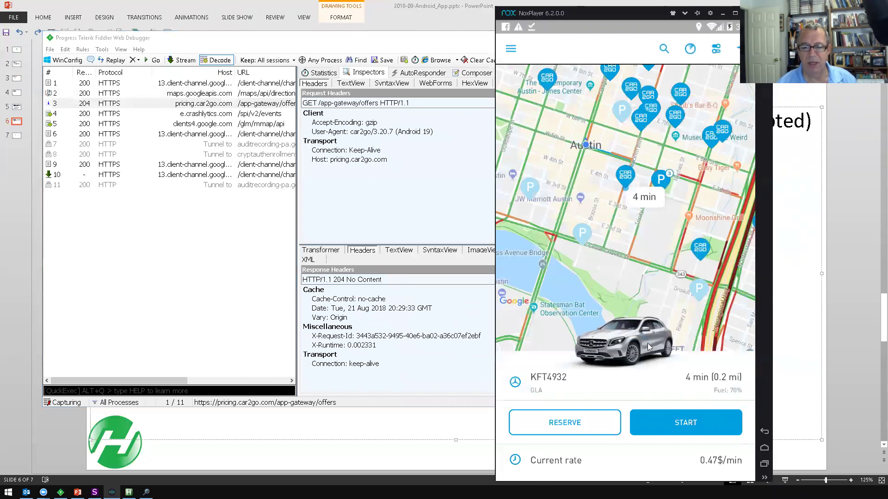
- Scroll the KFT4932 car details and tap RESERVE to reserve it
scroll(641, 328, down, 3)
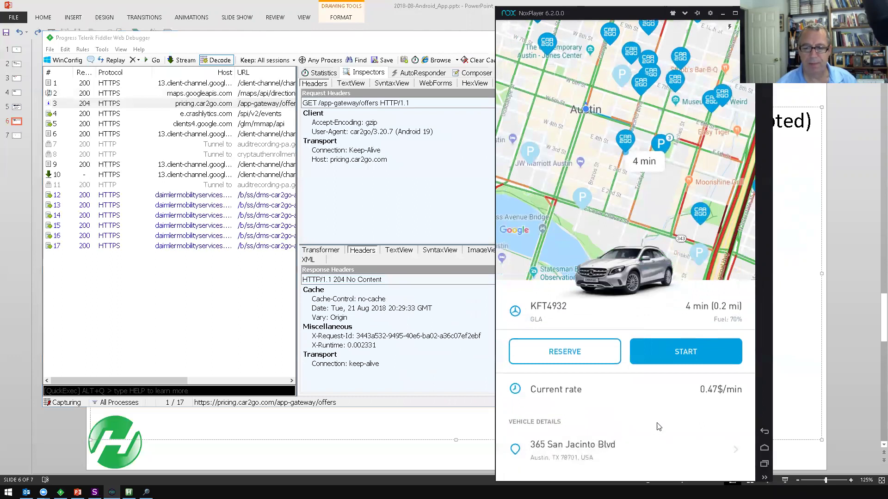
click(575, 353)
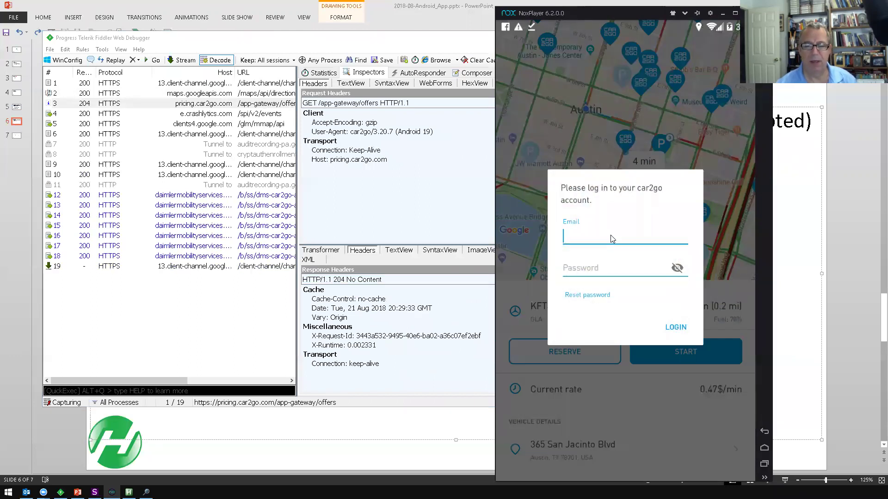
- Enter the account e-mail and password in the car2go login and submit them
text(jta)
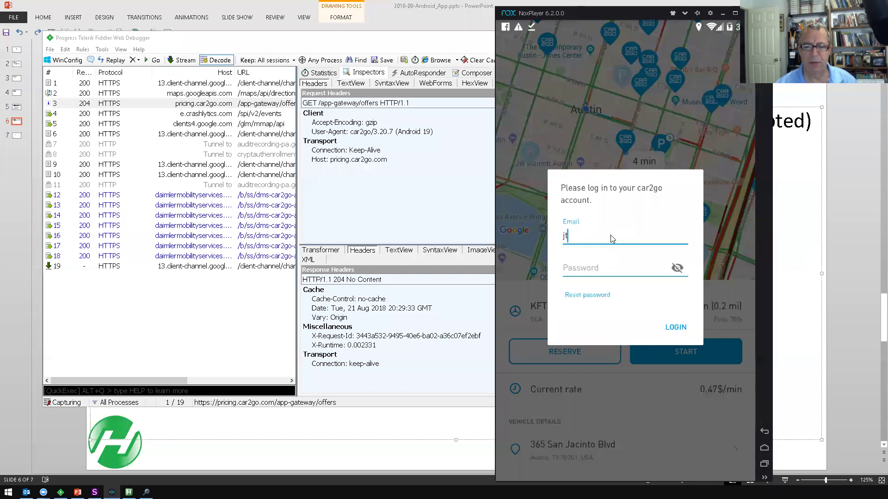
key(BackSpace)
key(BackSpace)
key(BackSpace)
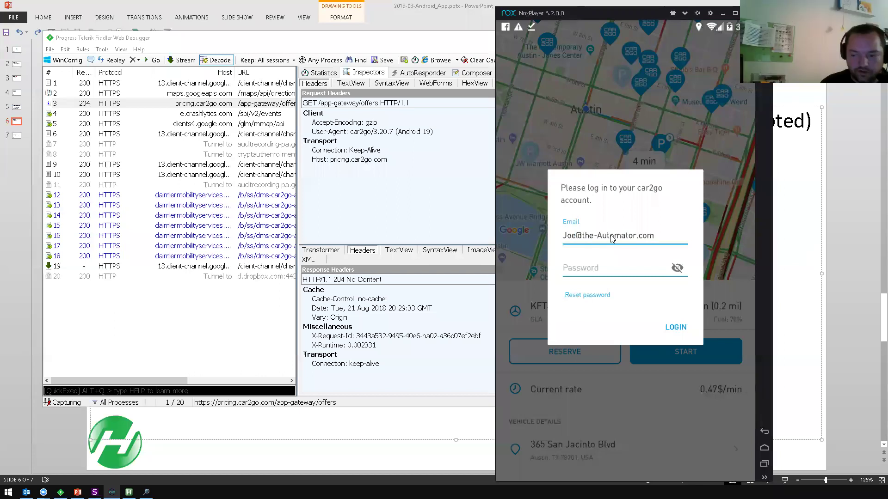
key(Tab)
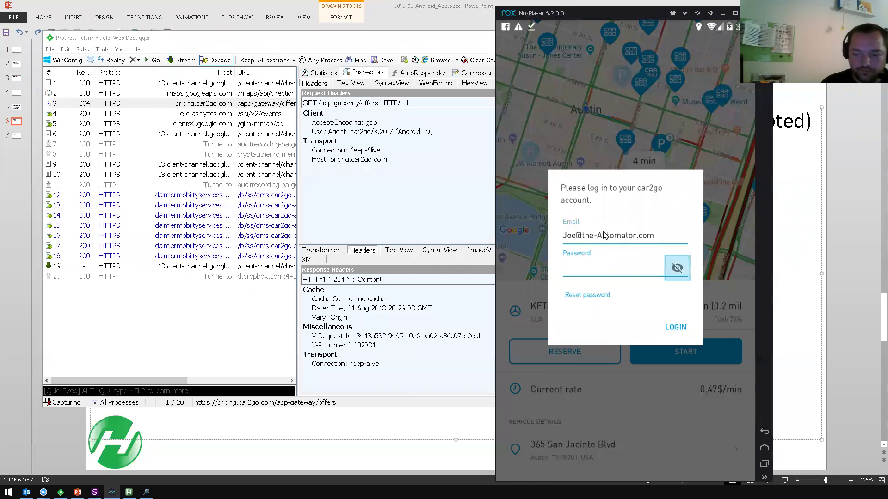
click(620, 270)
text(••••••••••••••••••)
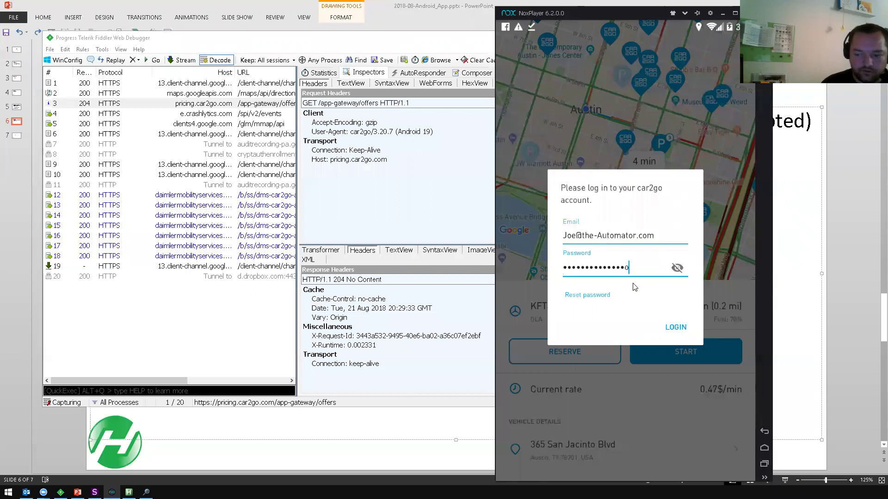
click(677, 328)
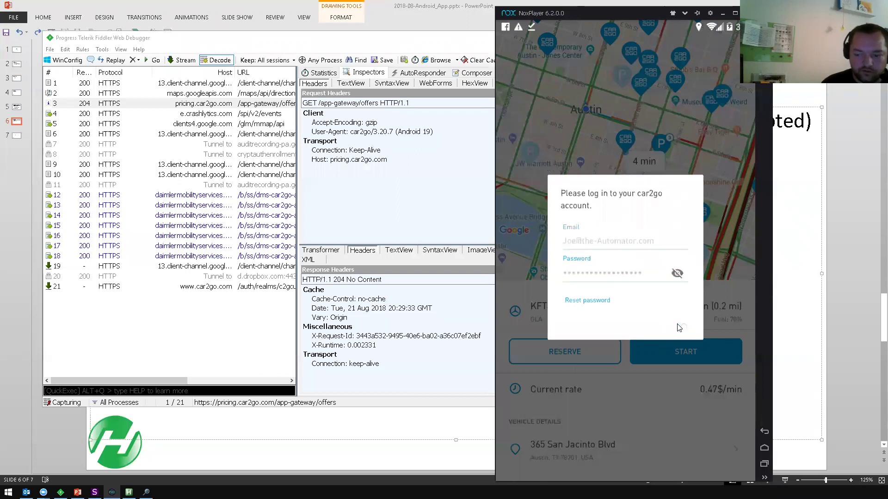
- After the invalid-credentials error, dismiss the car2go login dialog
click(644, 230)
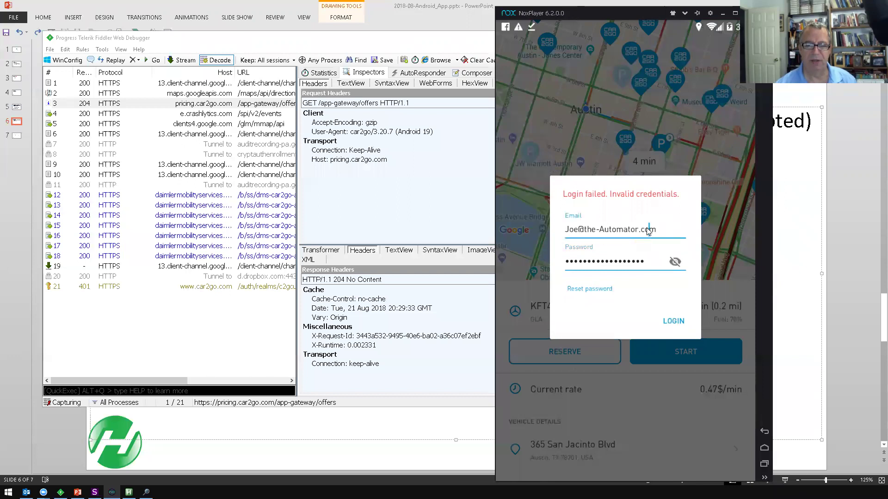
key(Tab)
key(Tab)
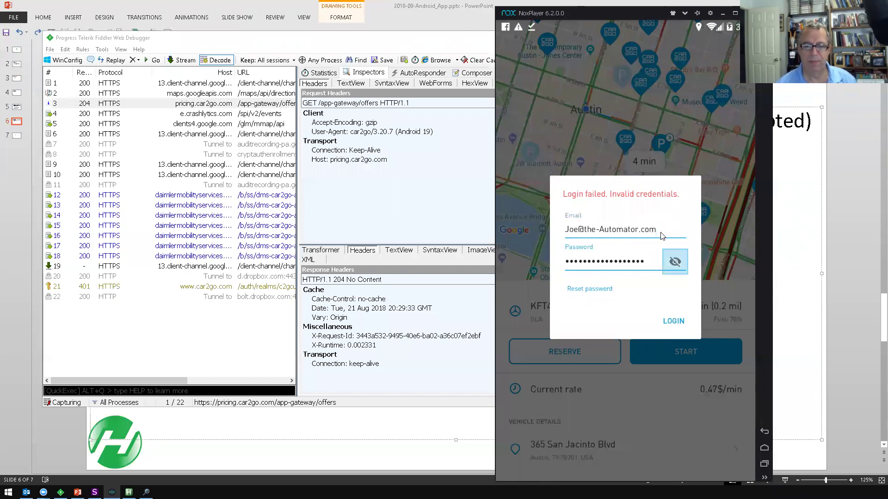
click(660, 232)
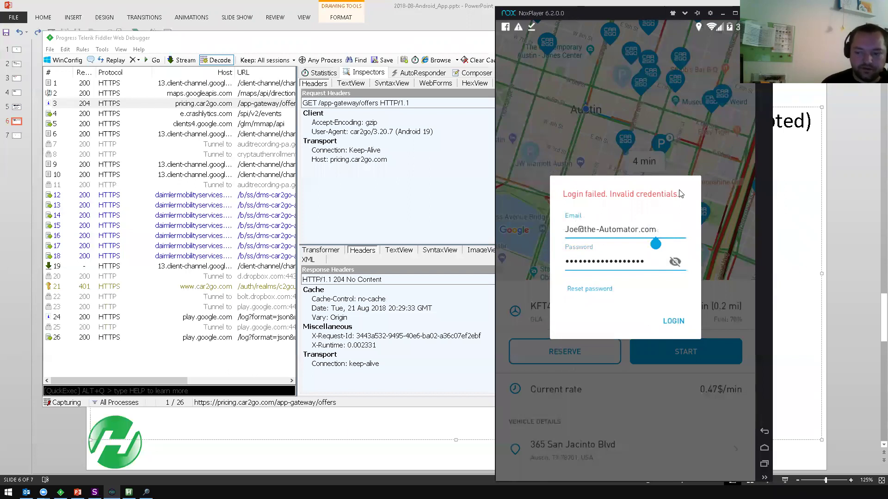
key(Escape)
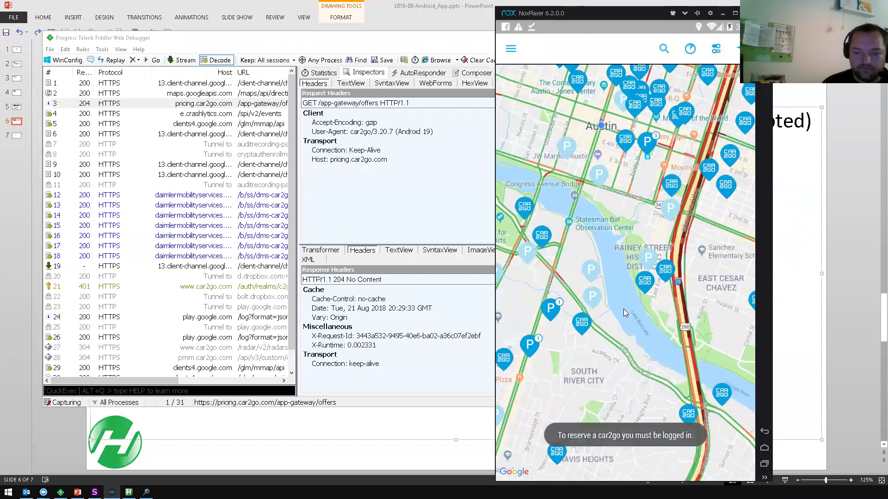
- Compare headers of daimlermobilityservices sessions 17 and 16, then minimize Fiddler and go Home in Nox
click(220, 246)
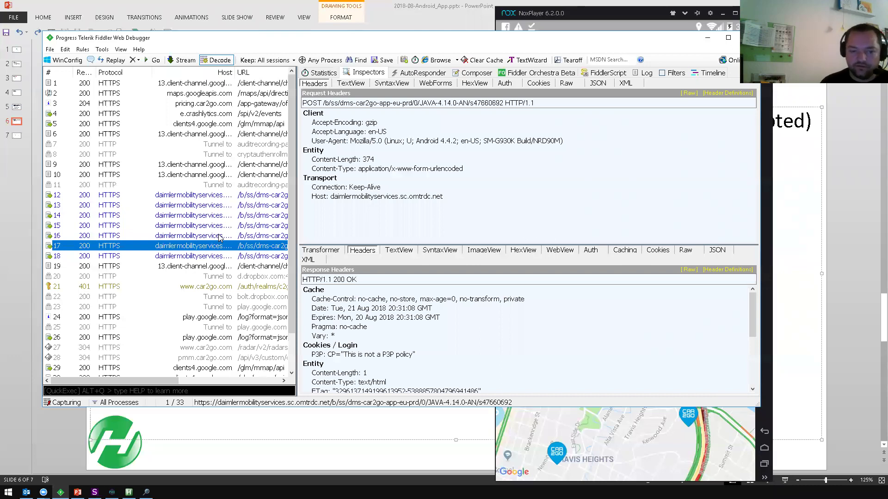
click(220, 236)
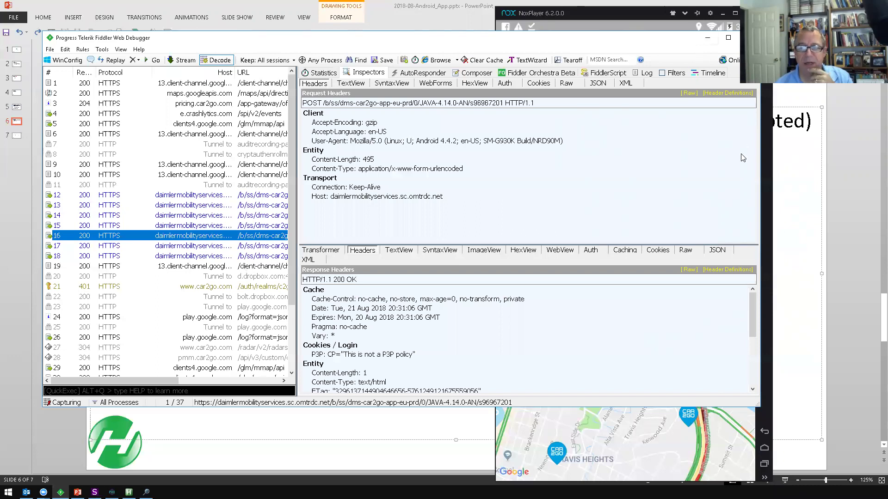
click(707, 40)
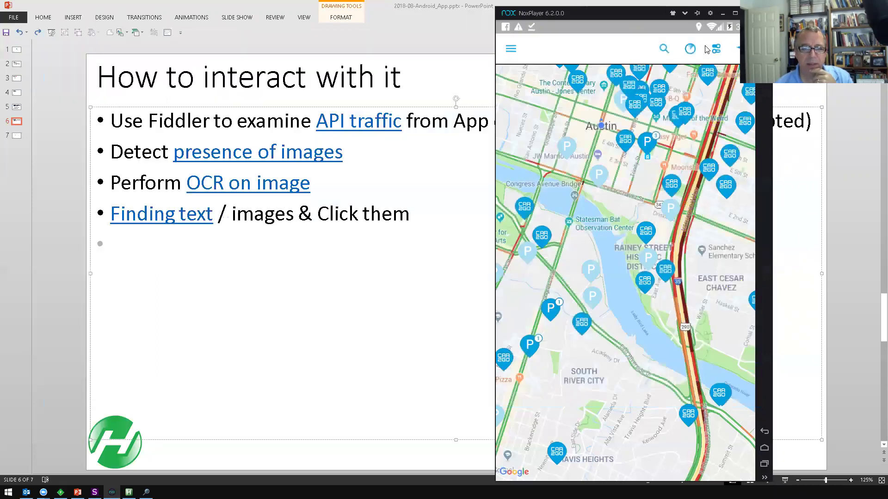
click(764, 448)
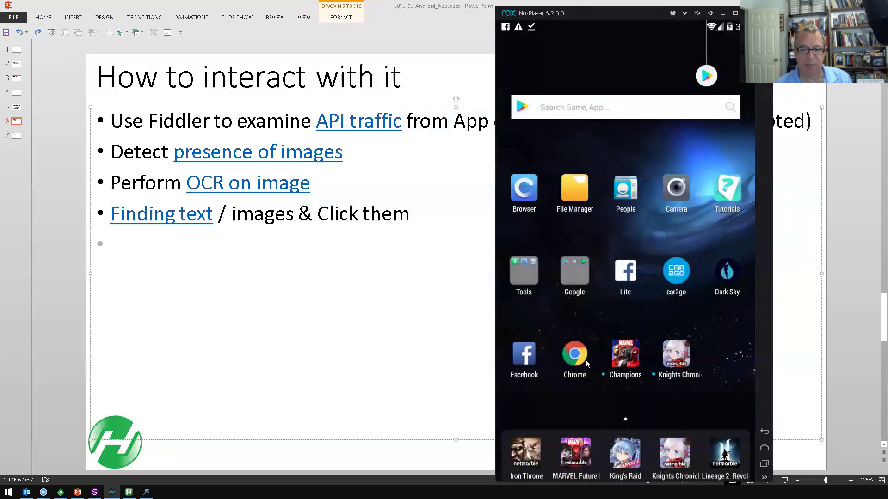
- Load google.com in Chrome inside NoxPlayer
click(580, 360)
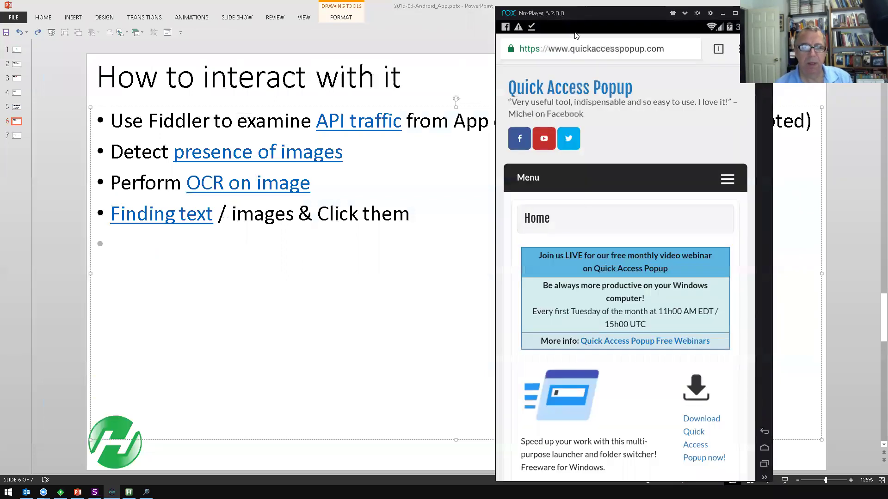
click(594, 49)
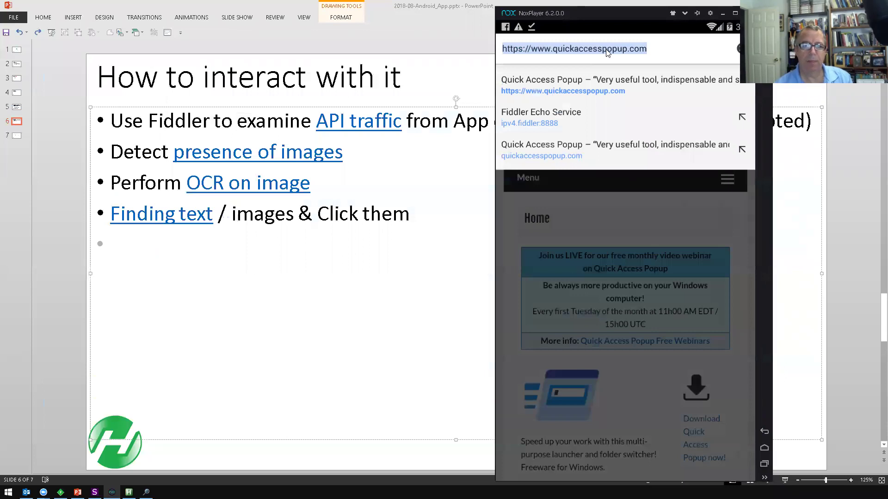
text(google.com)
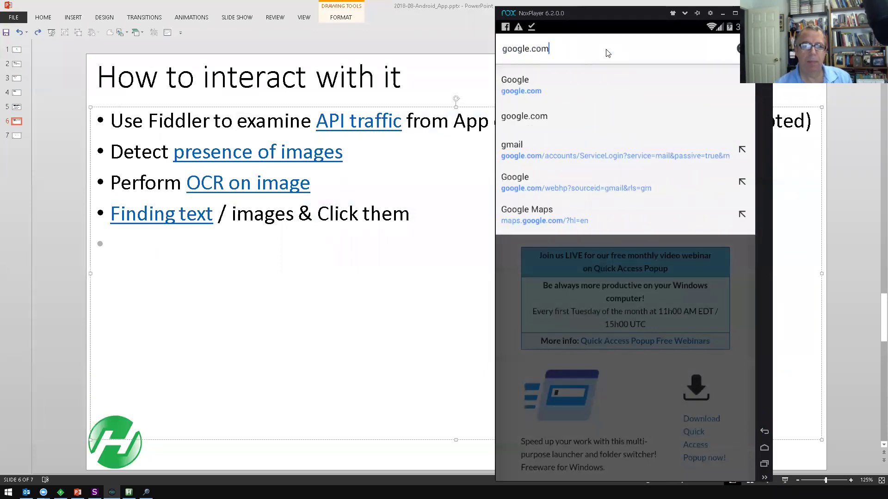
key(Return)
- Remove all previously captured sessions from Fiddler
key(alt+Tab)
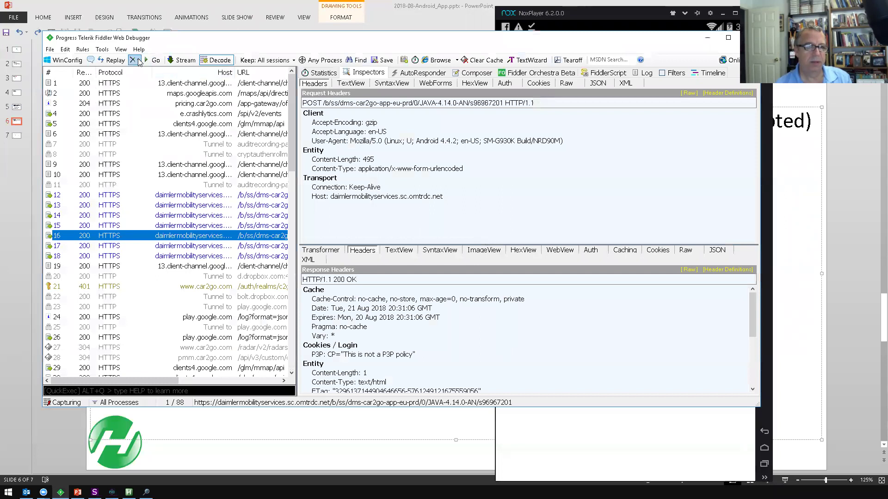
click(134, 59)
click(143, 72)
key(alt+Tab)
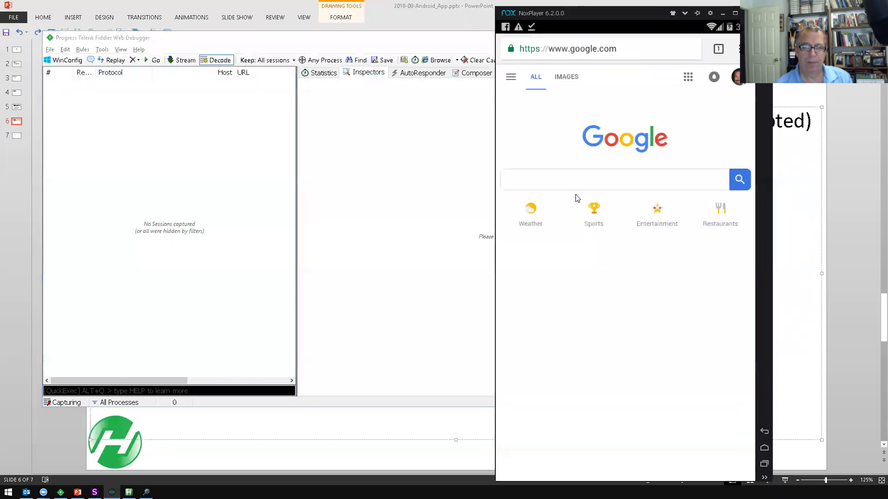
- Search Google for 'taco' and widen Fiddler's session list to show longer URLs
click(573, 184)
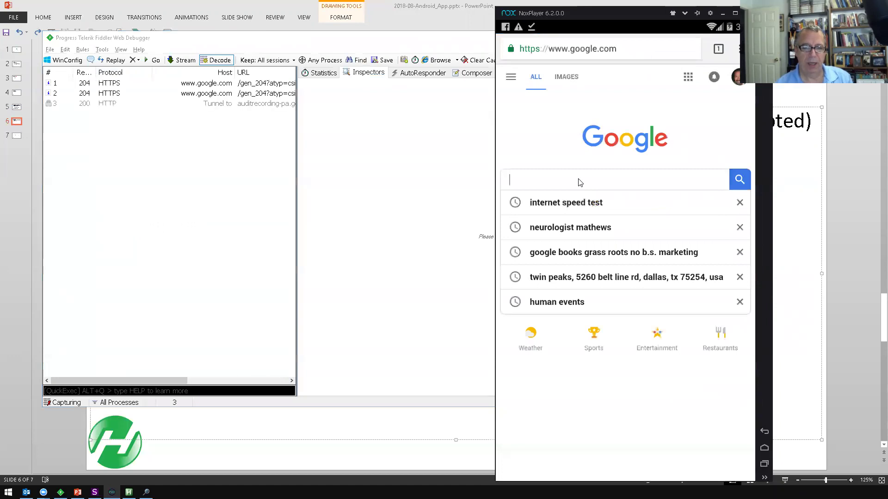
text(taco)
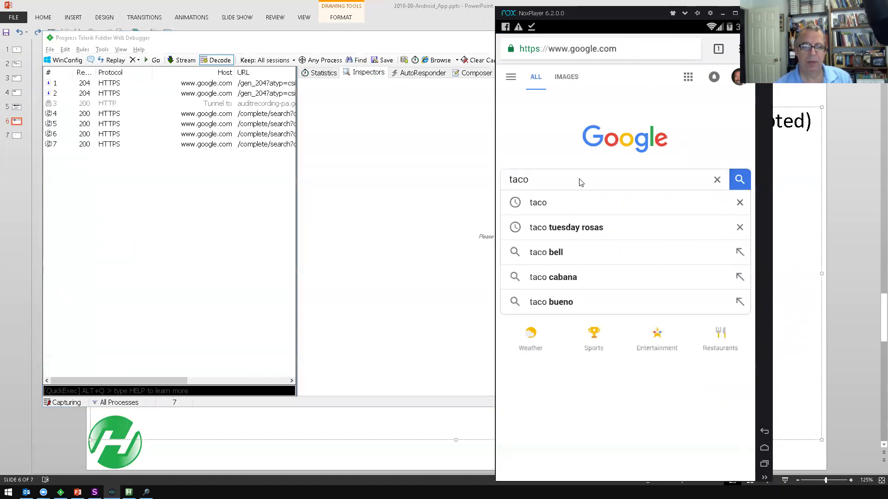
key(Return)
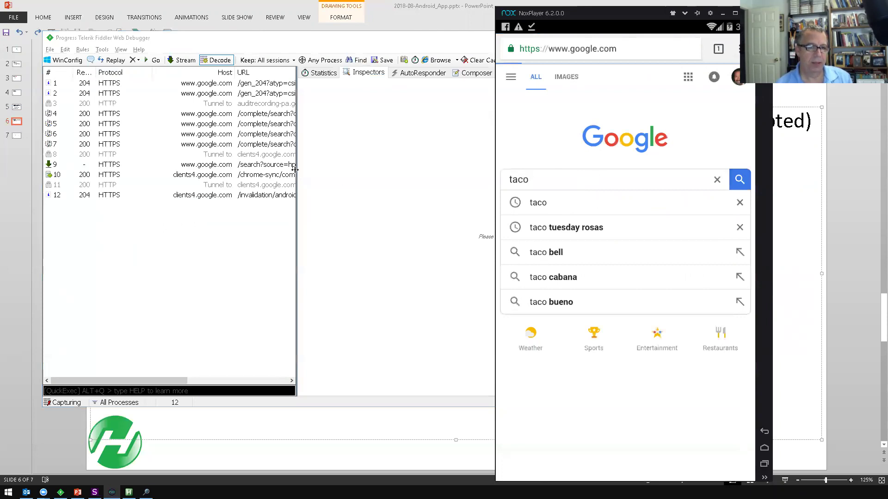
drag(298, 174, 376, 174)
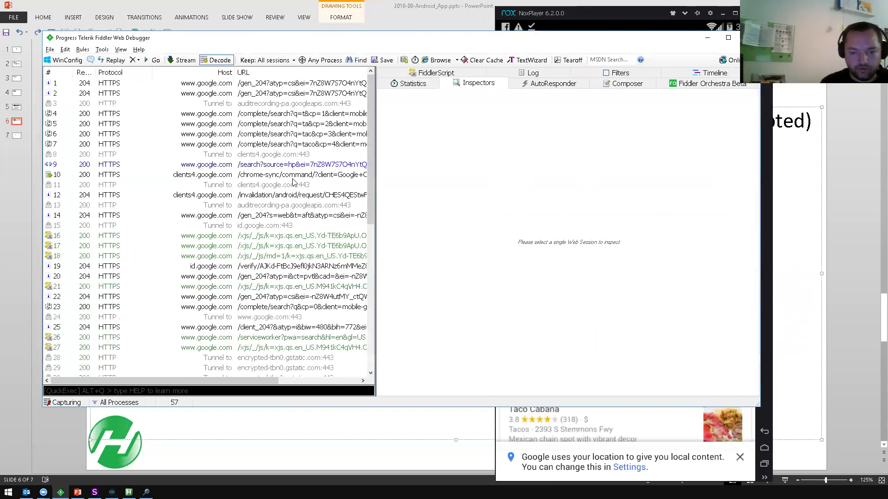
- Show session 9's /search query string in WebForms with q=taco, then answer the Messenger toast
click(262, 167)
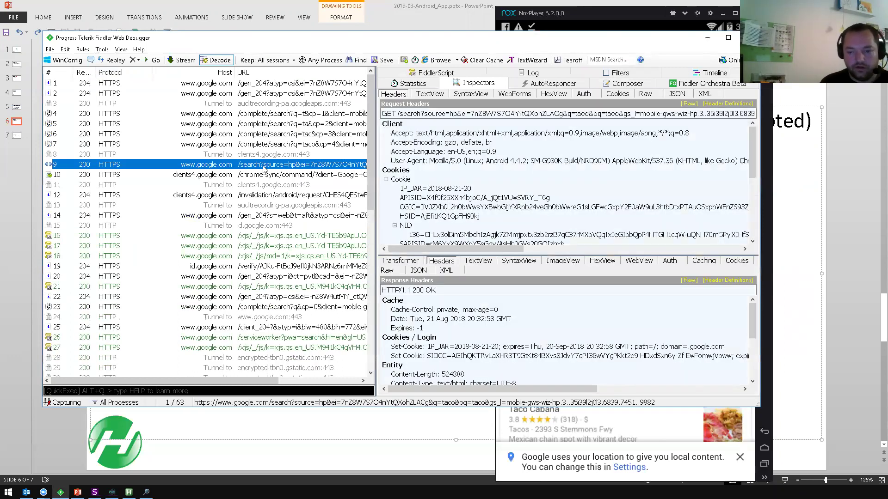
click(511, 95)
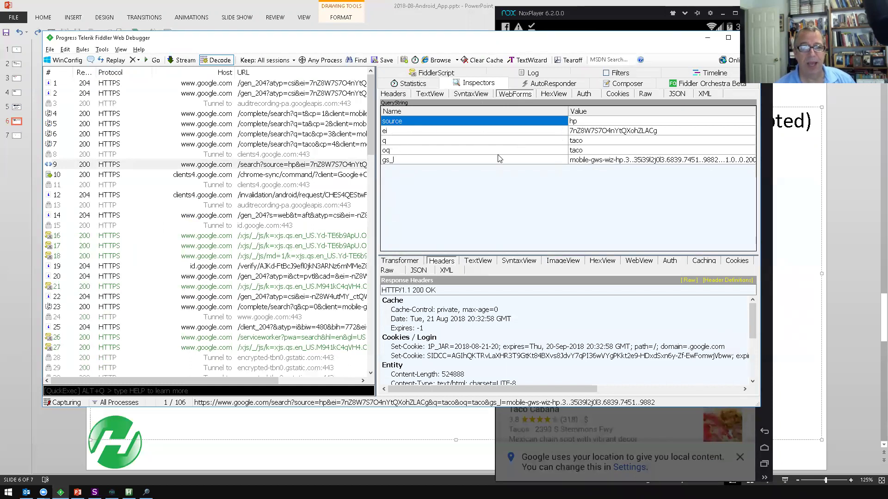
click(407, 142)
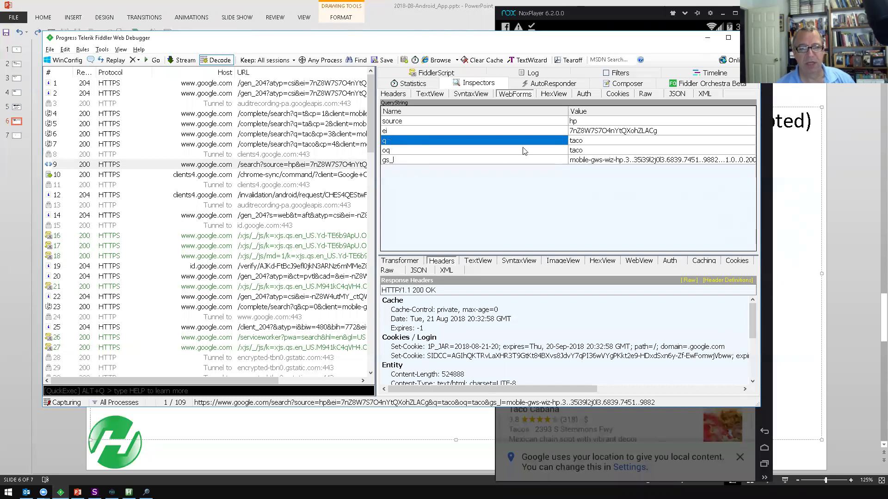
click(606, 142)
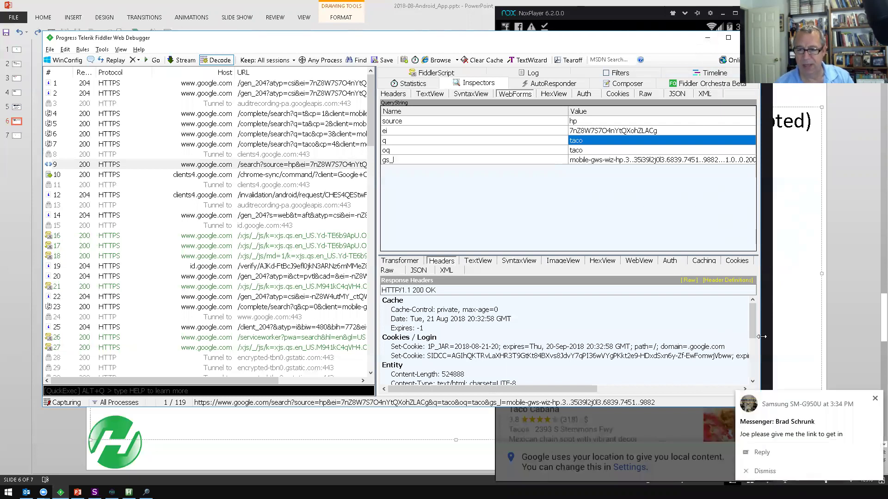
click(781, 454)
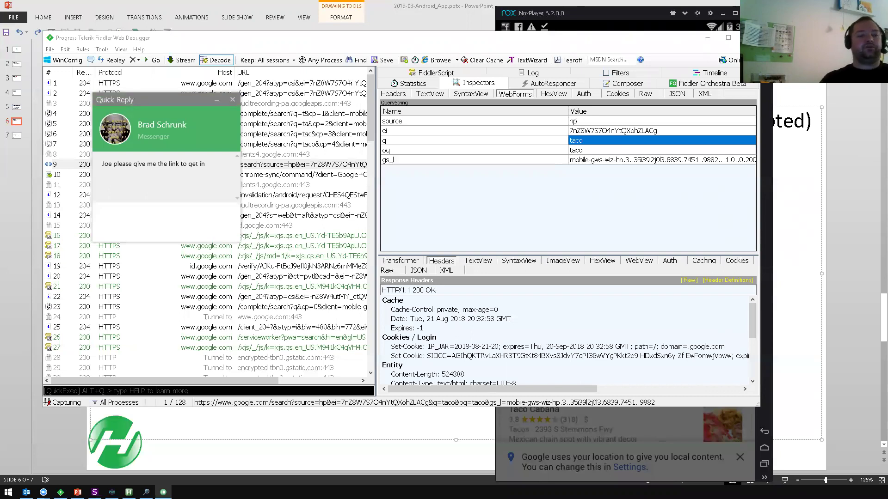
- Replace the pasted invitation with the meeting link, send the Messenger reply, and close the window
click(541, 271)
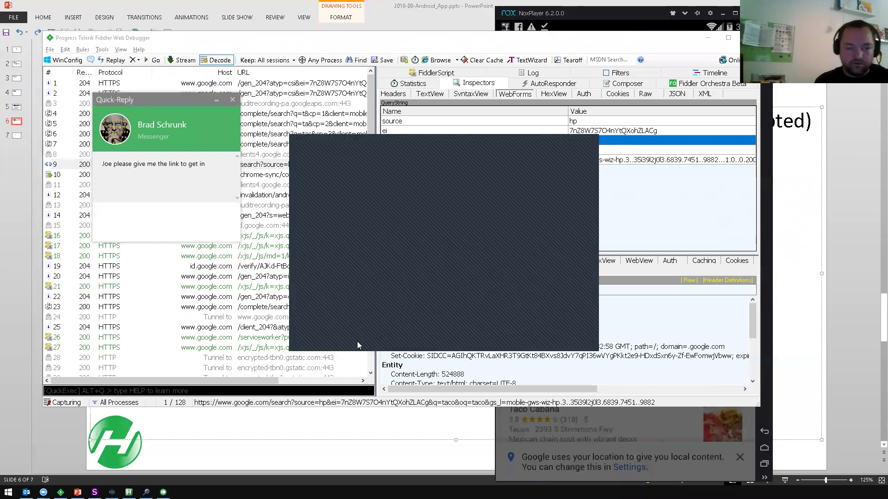
click(207, 210)
text(You are invited to a Zoom meeting now.)
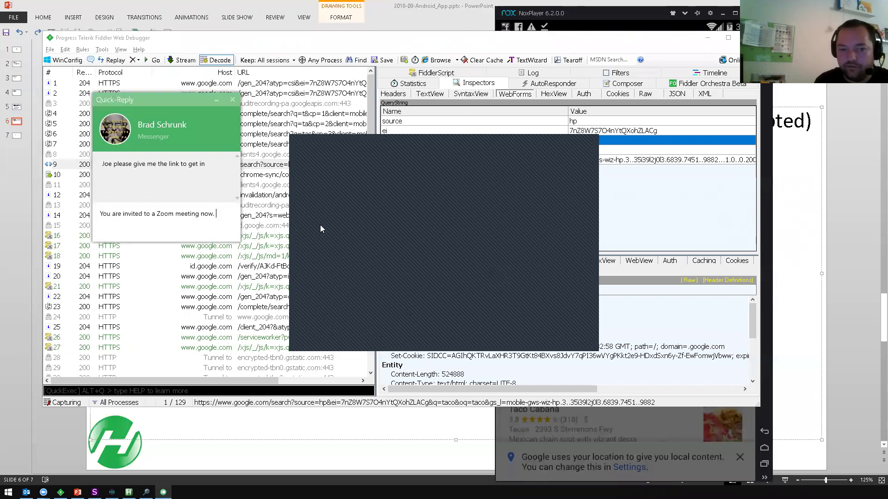
key(ctrl+a)
key(BackSpace)
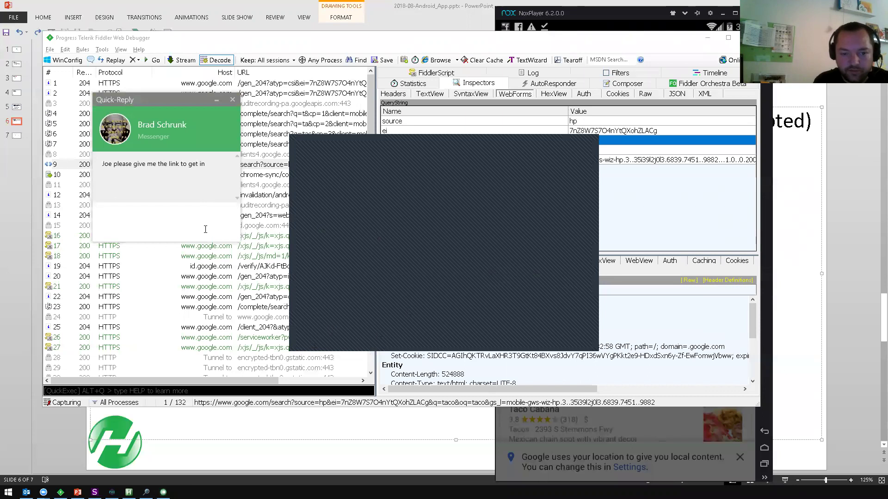
key(ctrl+v)
key(Return)
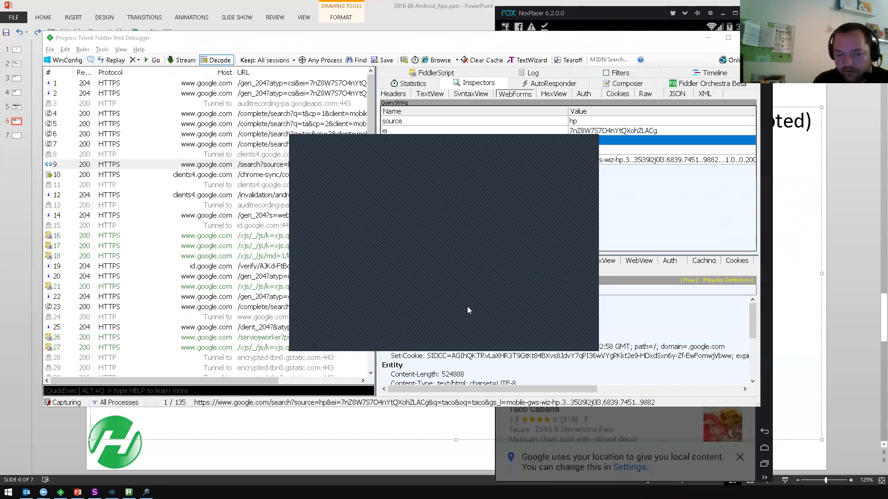
click(589, 140)
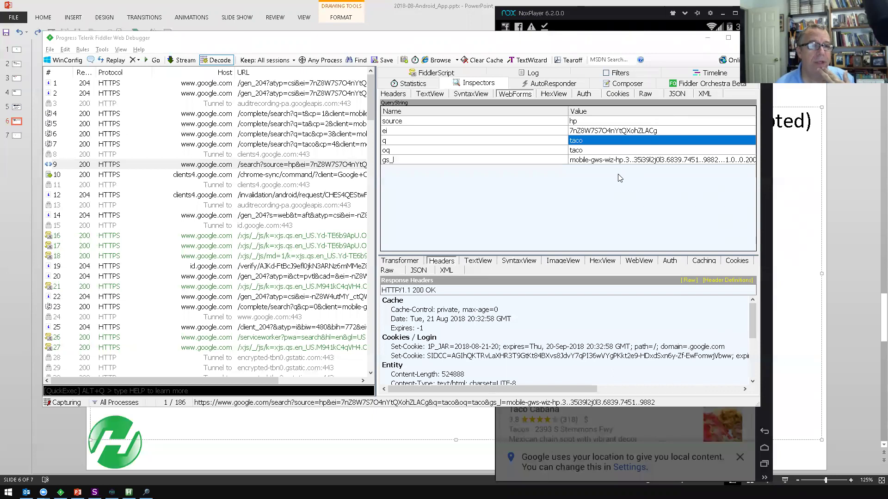
- Cancel Nox's location prompt over the taco results, then return the deck to slide 5, 'Configuring Fiddler & Nox'
click(591, 11)
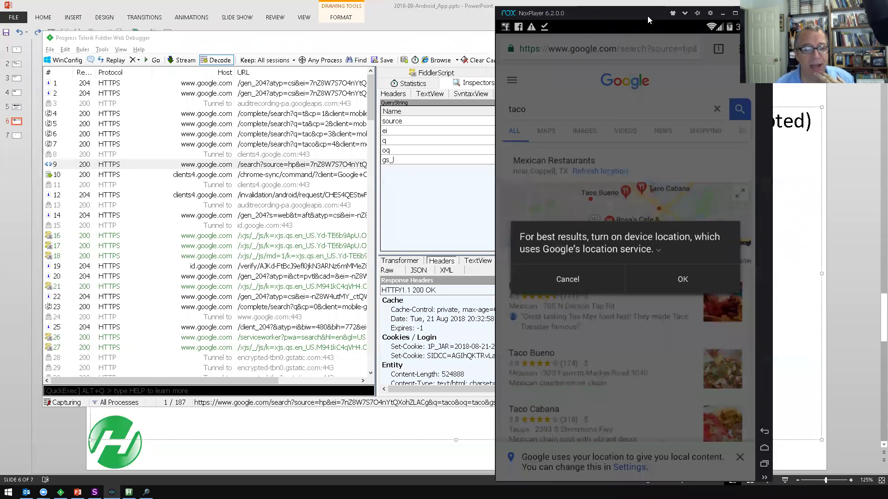
click(722, 13)
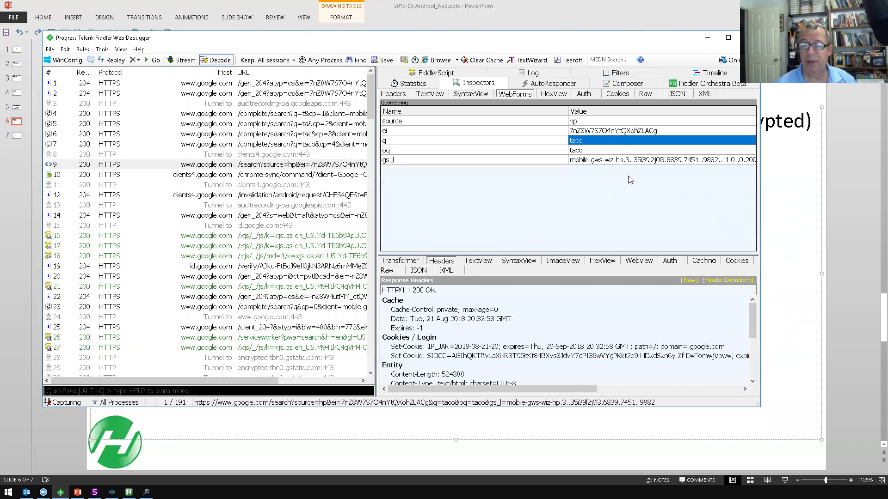
key(alt+Tab)
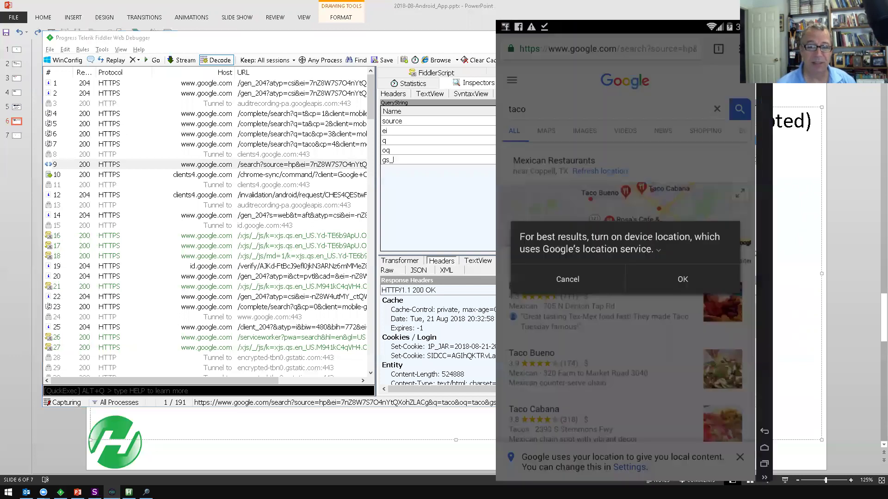
click(573, 279)
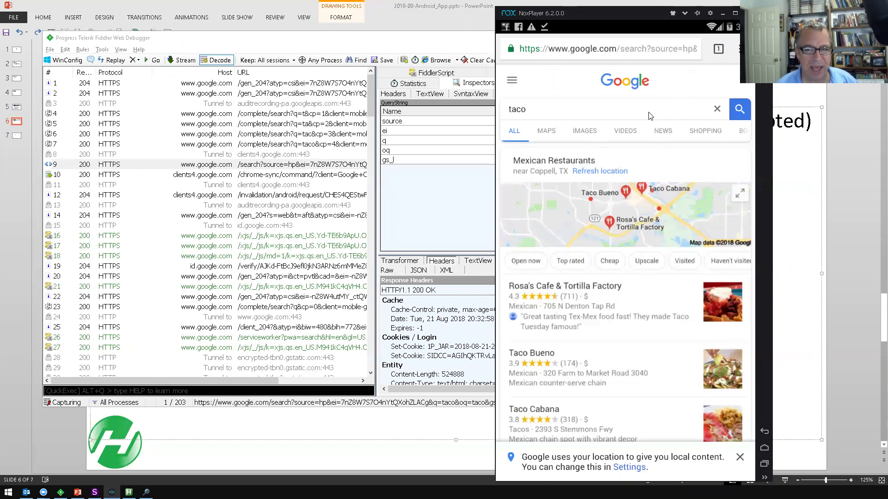
click(789, 155)
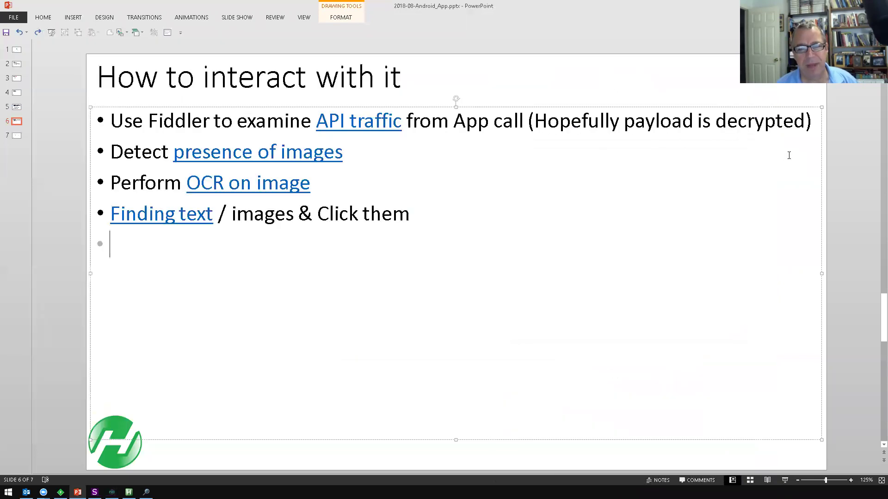
scroll(707, 182, up, 1)
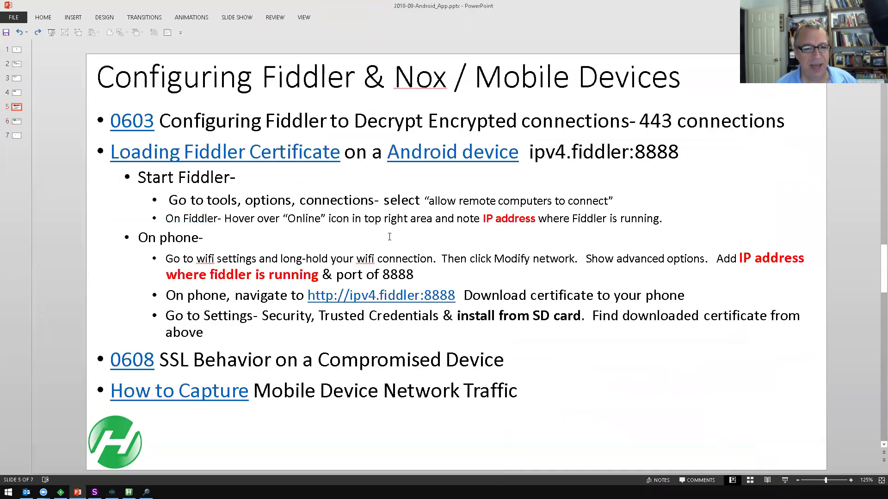
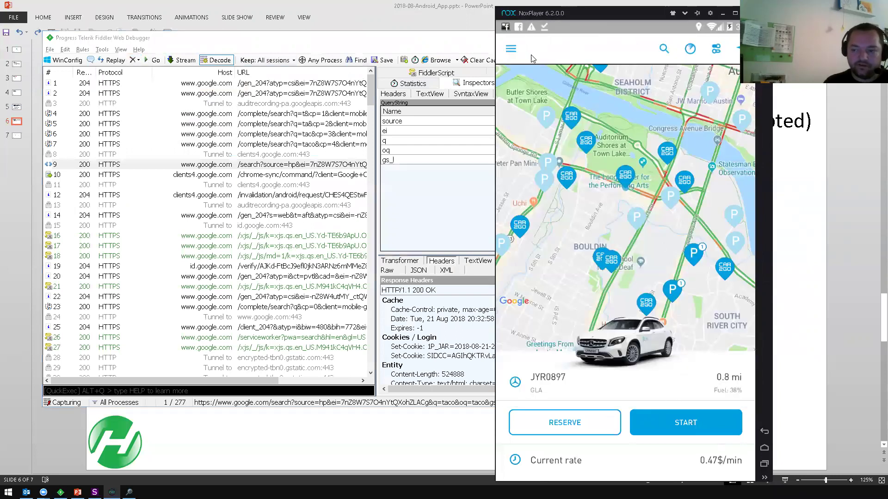
- Close car2go, Facebook, Settings, Certificate Installer and Chrome from Nox's recent apps
click(768, 464)
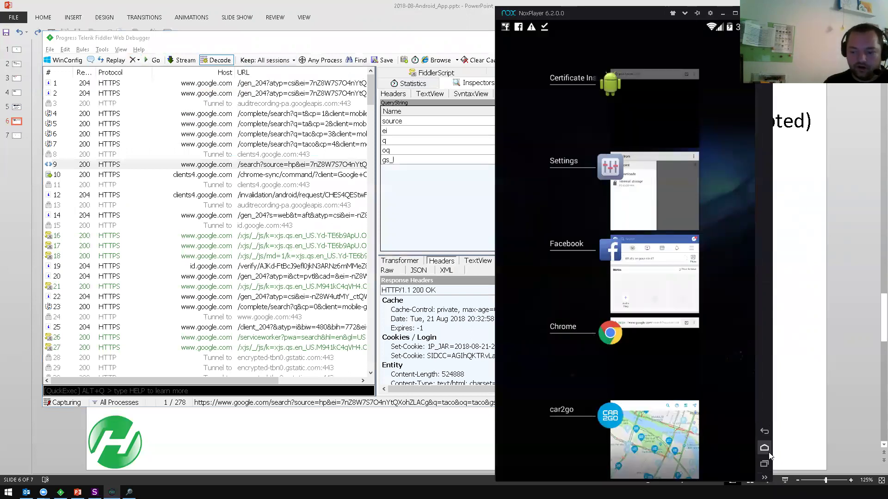
click(764, 450)
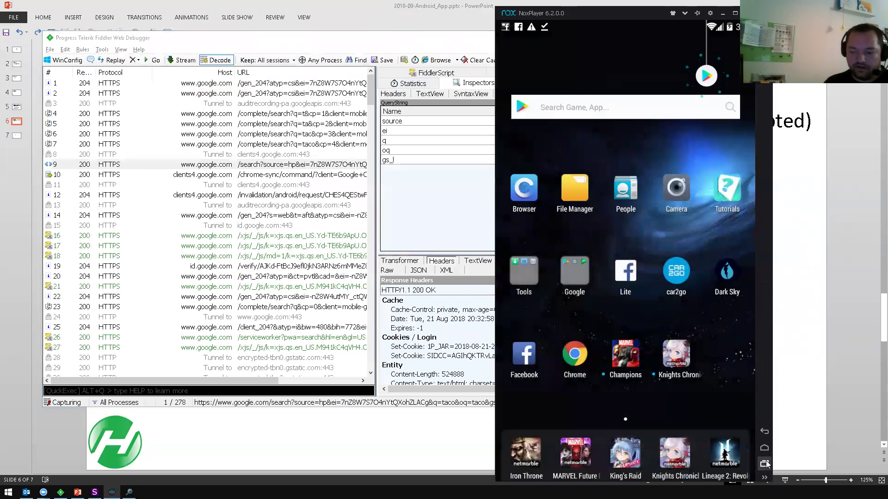
click(764, 464)
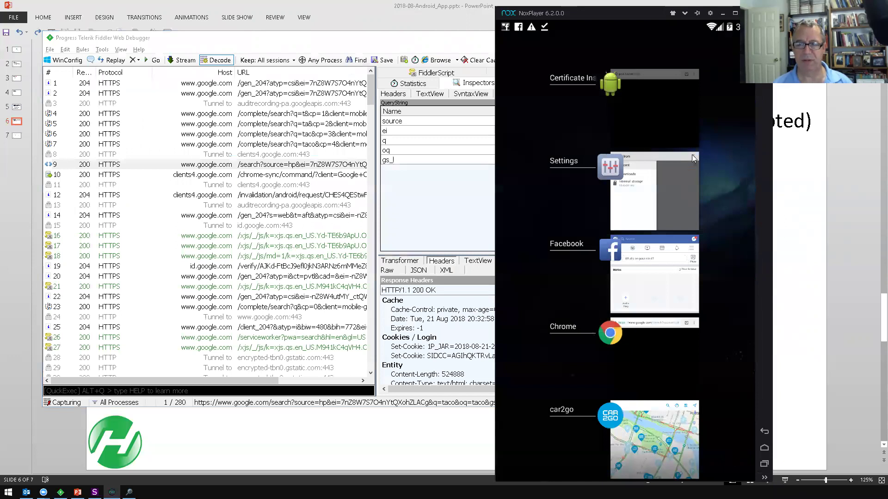
drag(688, 451, 525, 407)
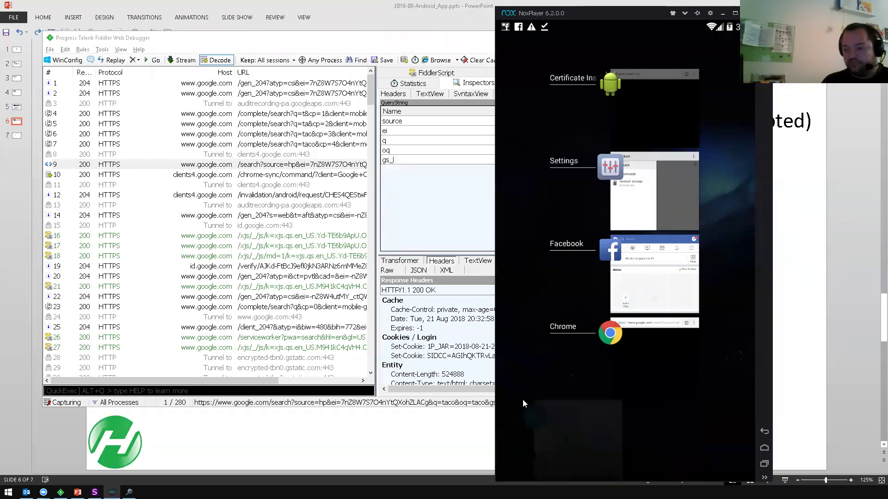
drag(642, 344, 518, 336)
drag(632, 341, 509, 331)
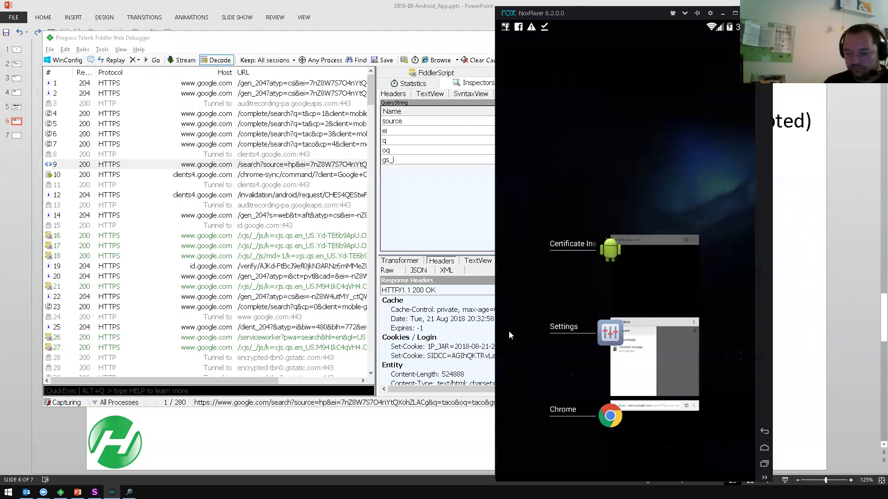
drag(655, 323, 522, 324)
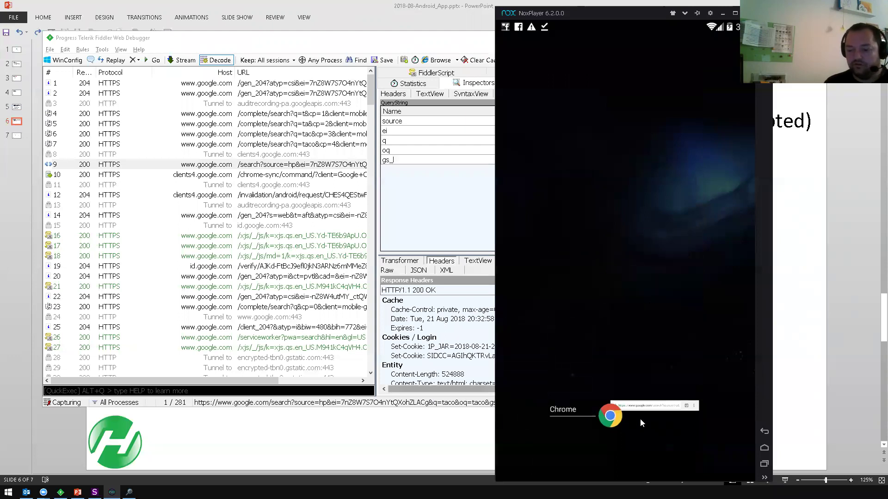
drag(640, 418, 443, 418)
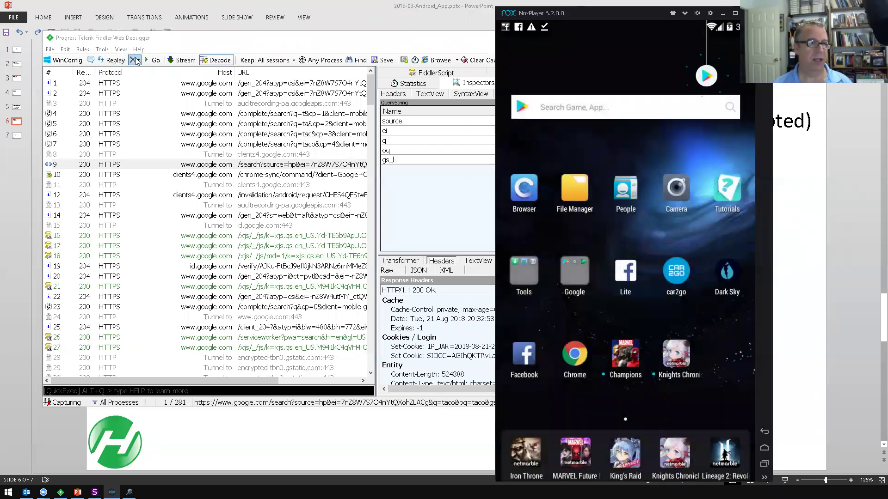
- Remove all captured sessions in Fiddler and return to the Nox home screen
click(140, 62)
click(139, 60)
click(140, 70)
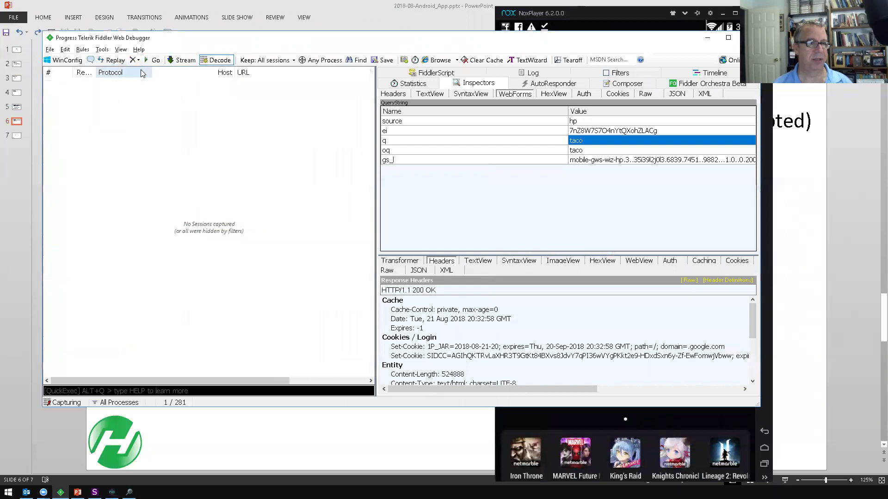
key(alt+Tab)
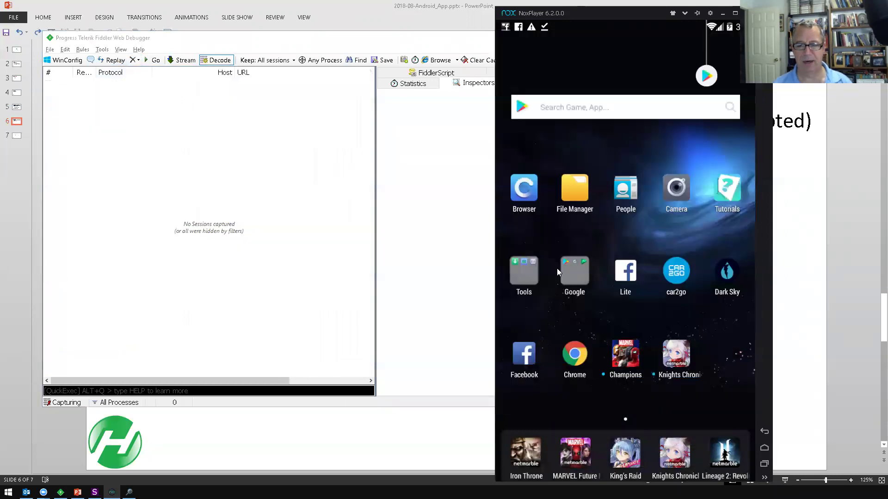
- Launch car2go so its Austin map loads, then select Google Maps API session 15 in Fiddler
click(672, 275)
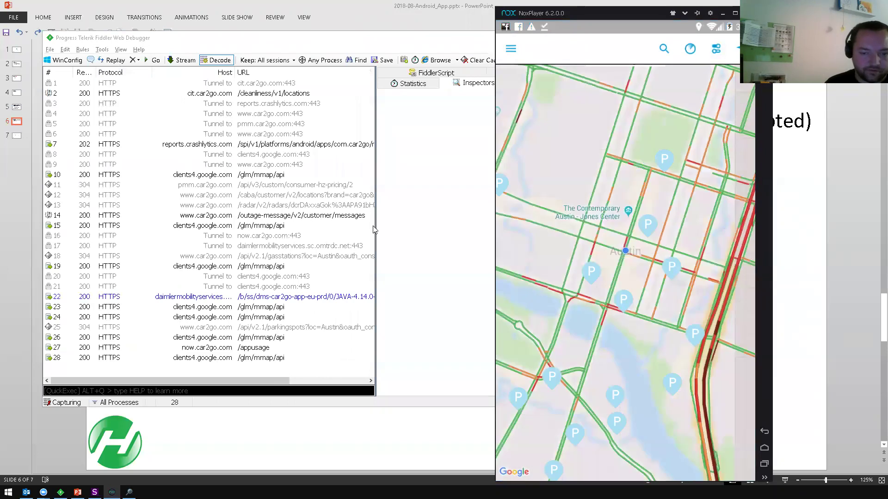
click(374, 226)
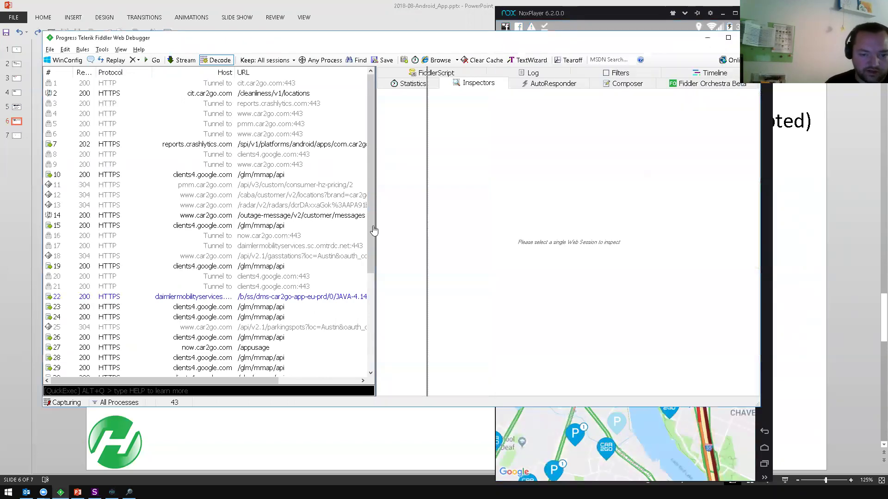
click(321, 227)
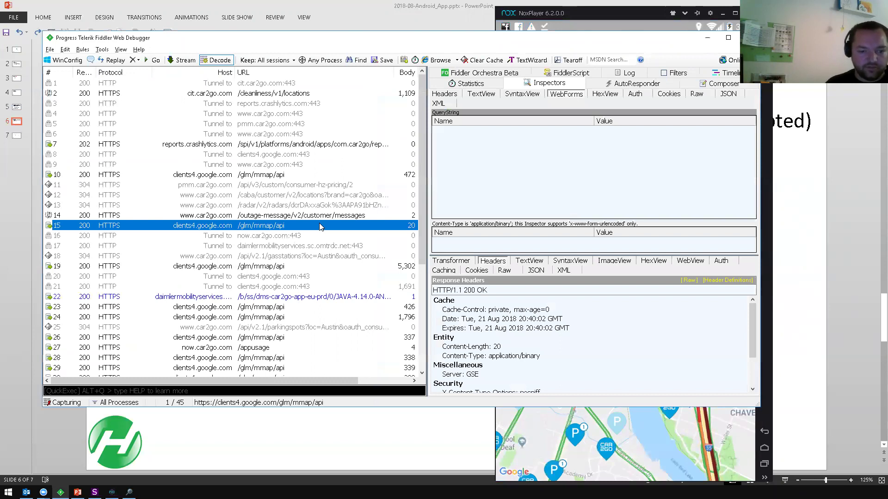
- Show session 10's raw Google Maps API request in a widened inspector, then pan the car2go map
click(294, 174)
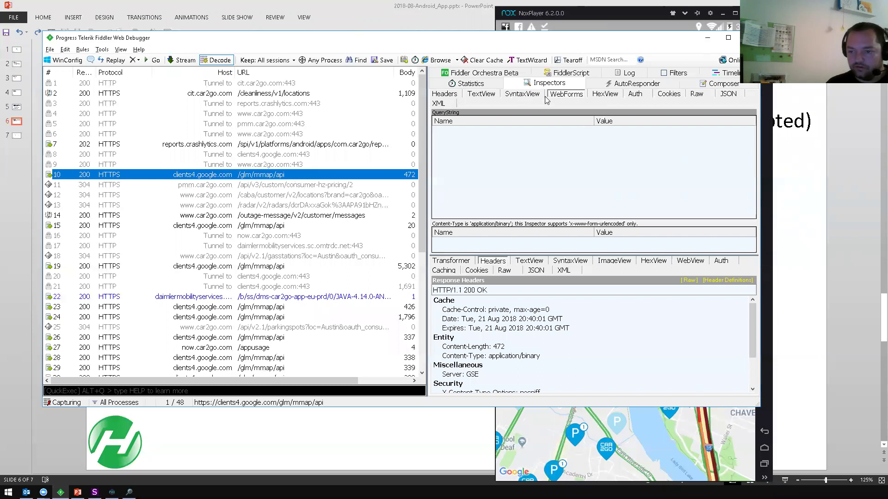
click(699, 95)
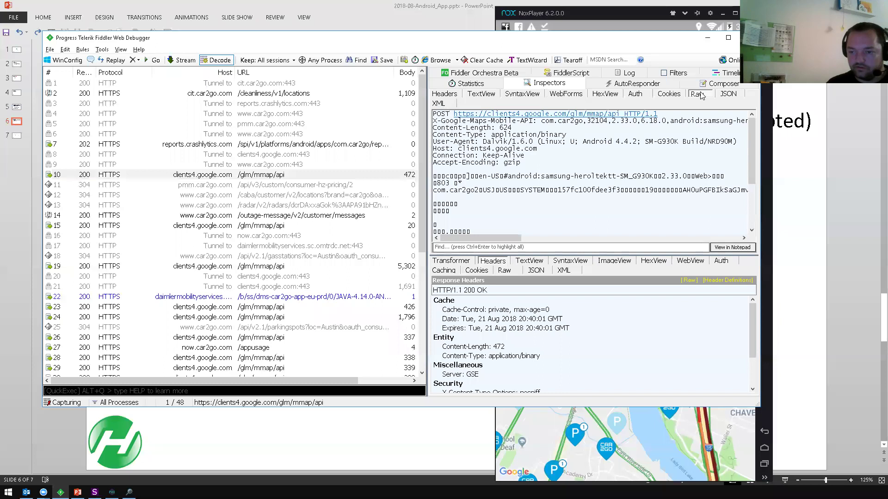
drag(428, 194, 384, 194)
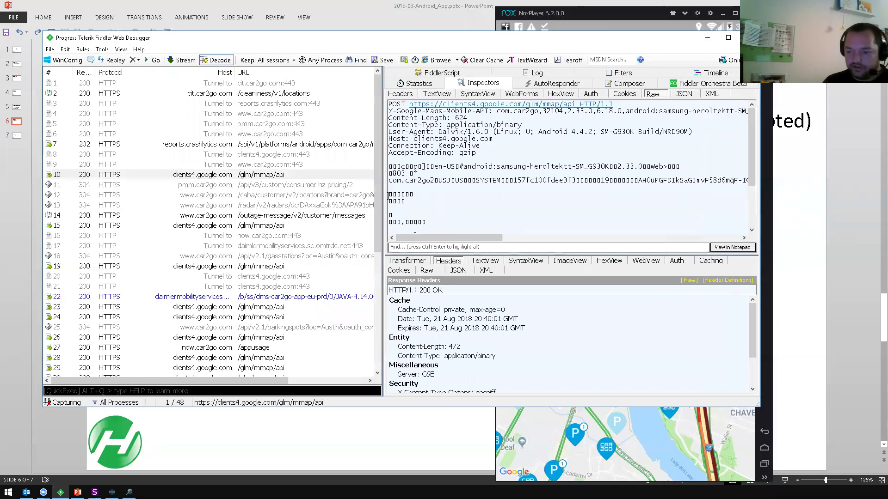
click(383, 195)
drag(383, 196, 366, 199)
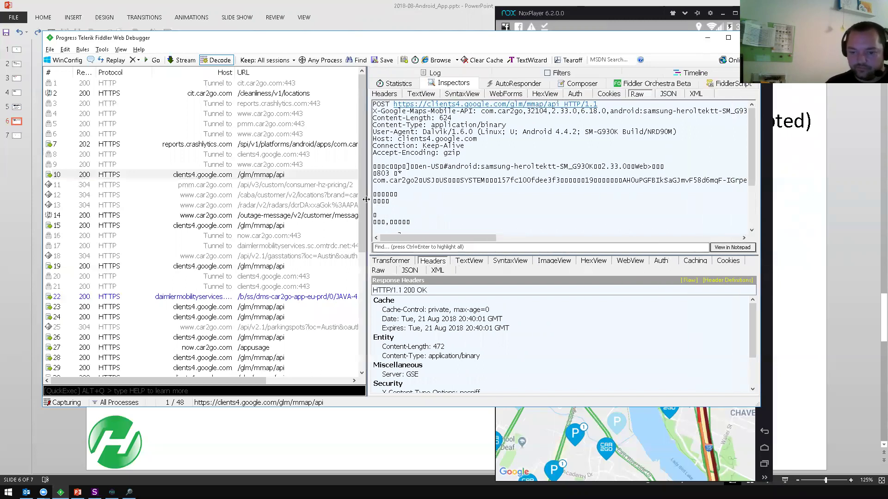
scroll(486, 221, down, 3)
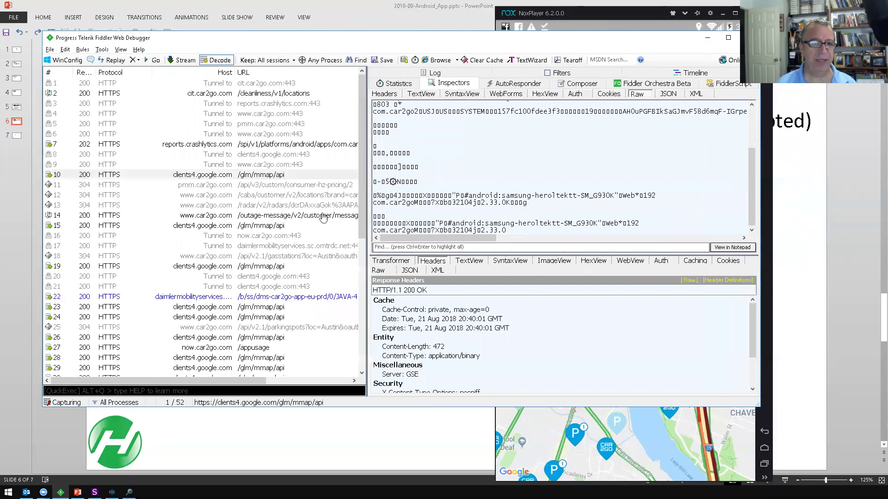
drag(551, 424, 575, 364)
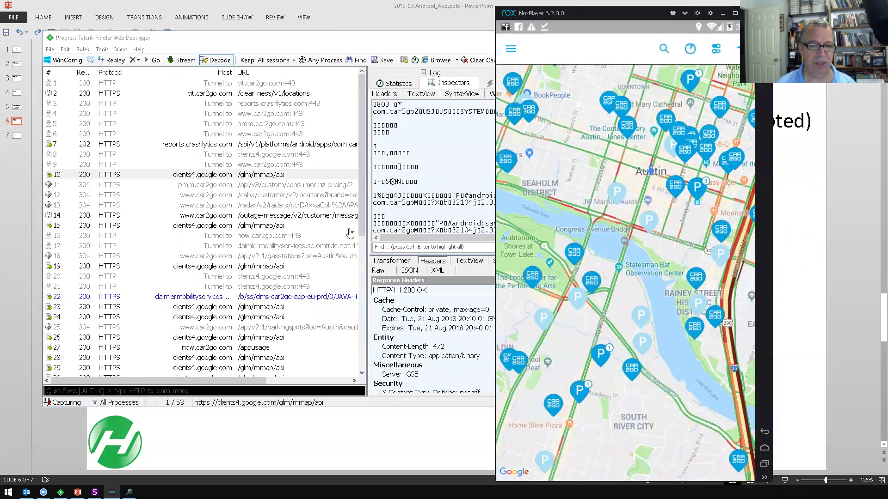
- Check Google Maps sessions 53 and 43, then select the Omniture tracking request in session 22
click(363, 334)
click(363, 334)
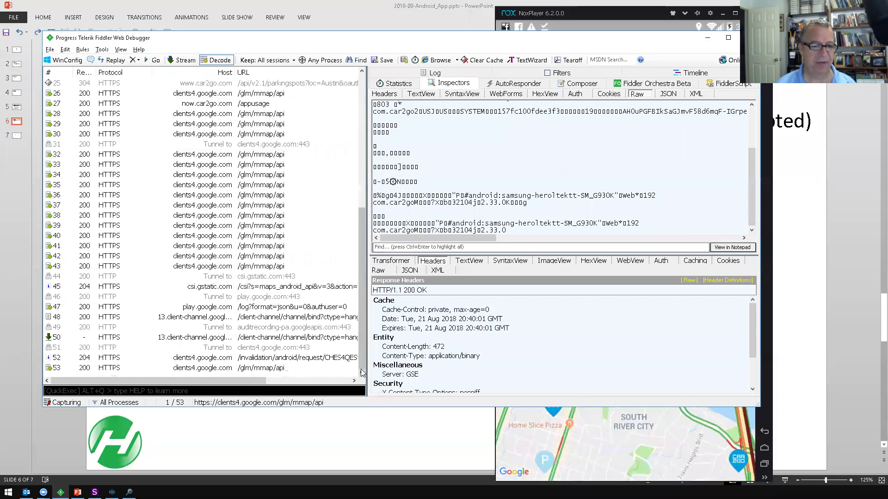
click(282, 369)
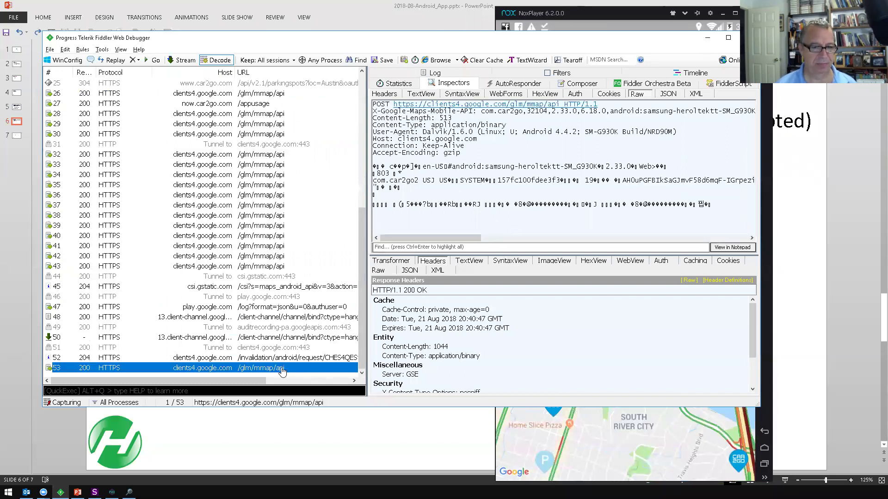
click(280, 265)
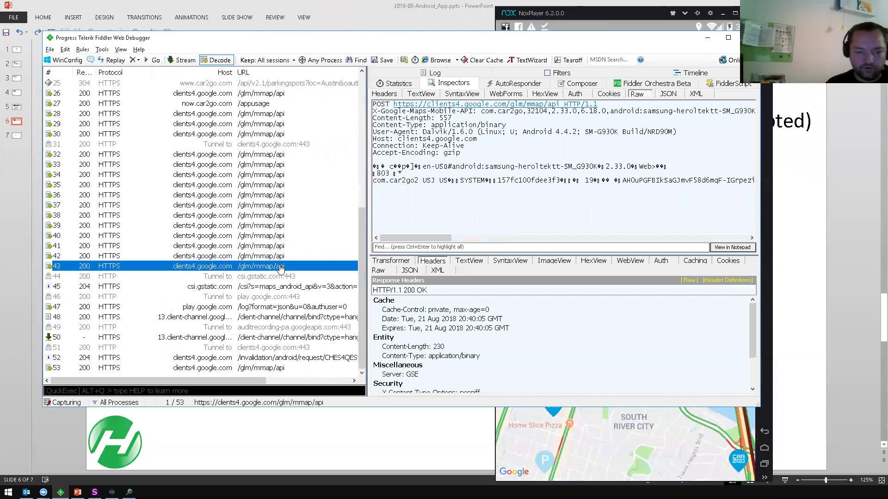
scroll(281, 264, up, 2)
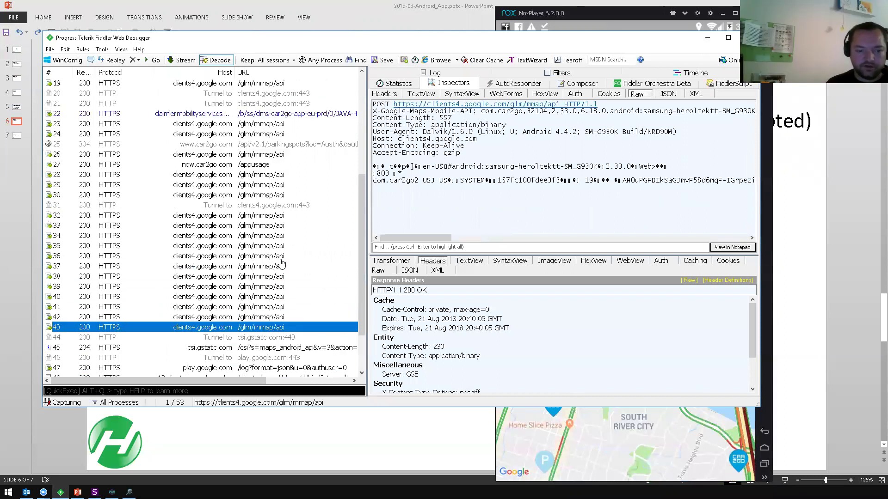
click(312, 114)
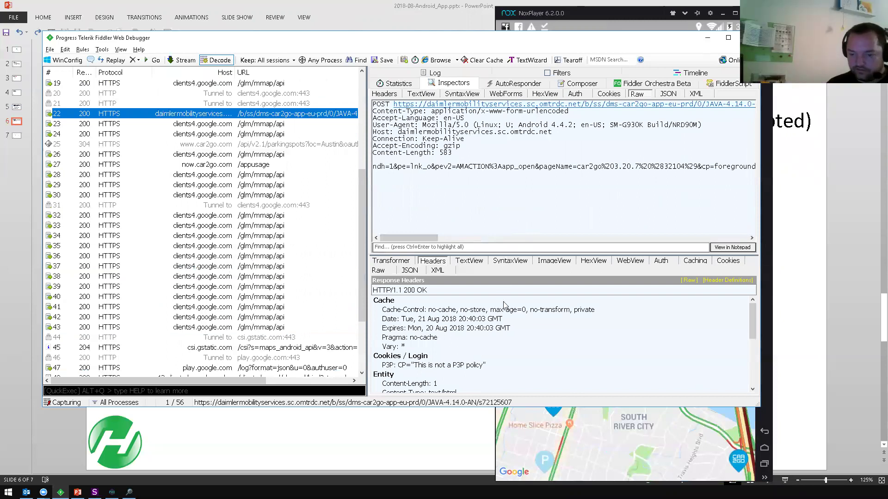
- Enlarge the response pane and Fiddler window, show raw response headers, and select parkingspots session 25
drag(534, 254, 540, 175)
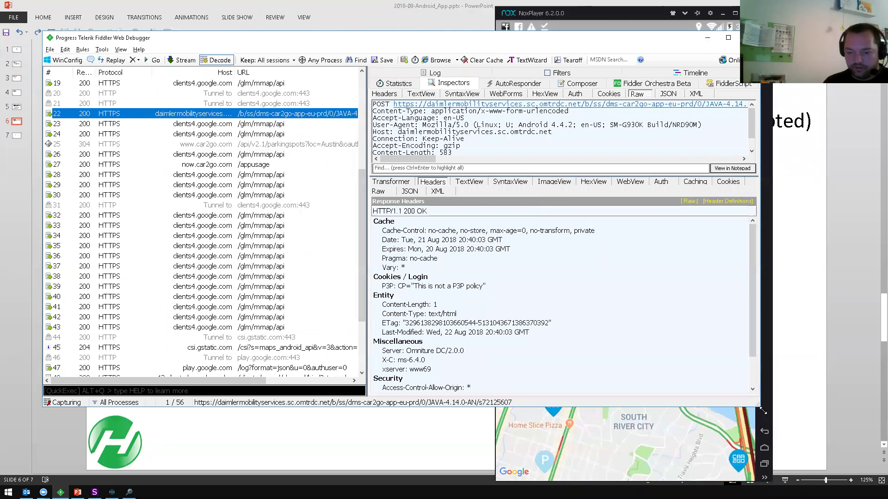
drag(760, 407, 844, 478)
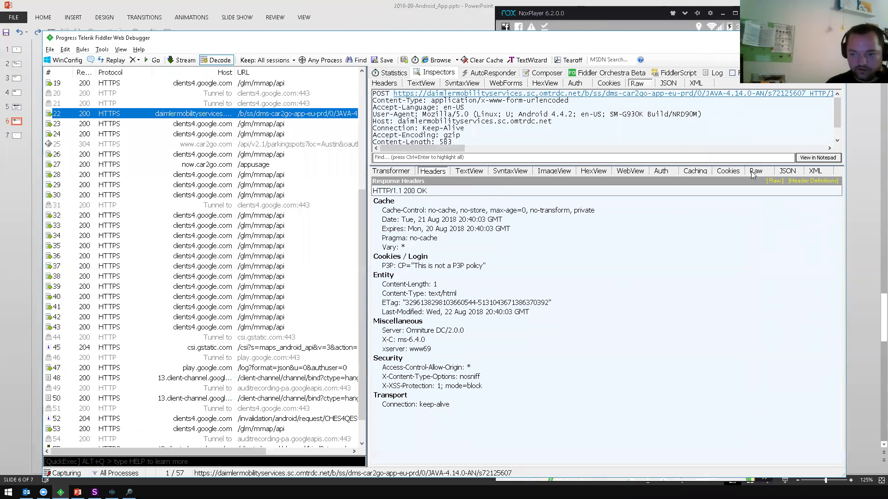
click(763, 172)
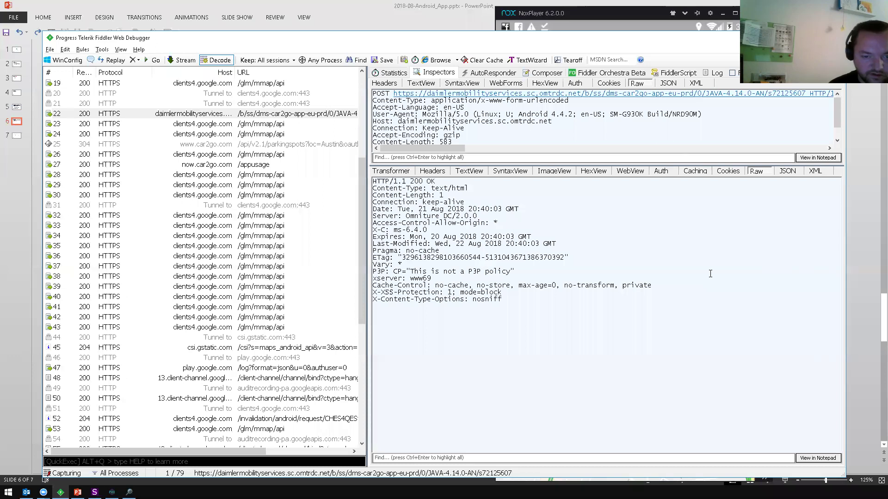
click(82, 145)
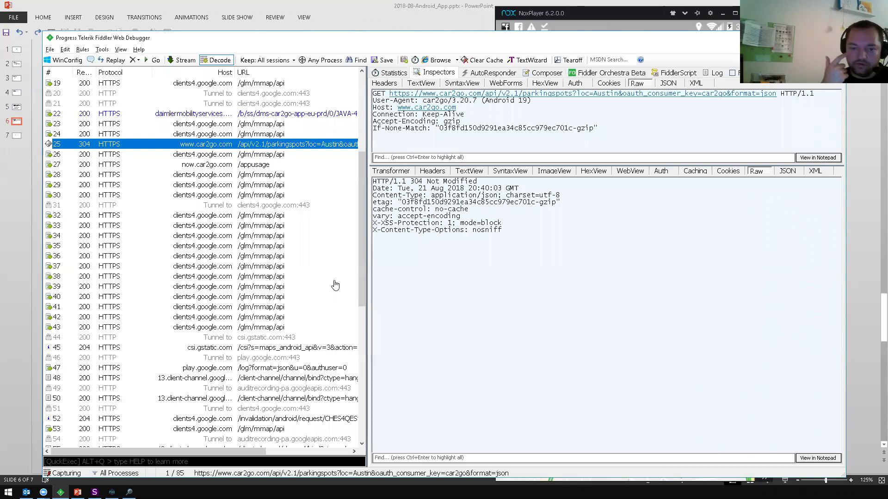
- Widen the session list to reveal Body sizes and content types, scrolling through the 102 sessions
scroll(335, 284, down, 3)
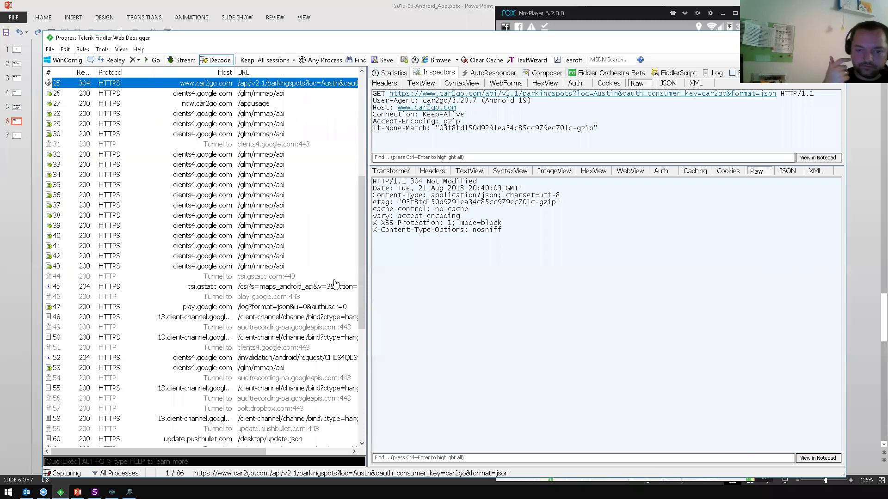
scroll(335, 283, down, 2)
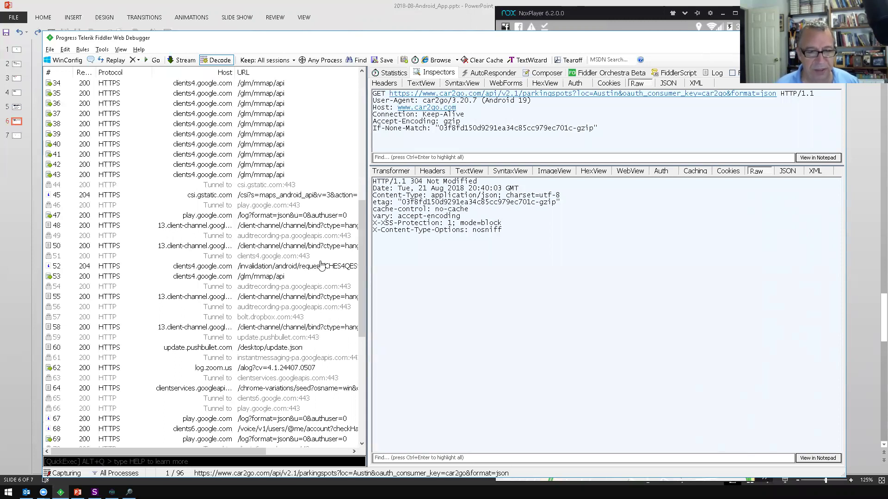
scroll(322, 266, up, 1)
scroll(322, 266, up, 1)
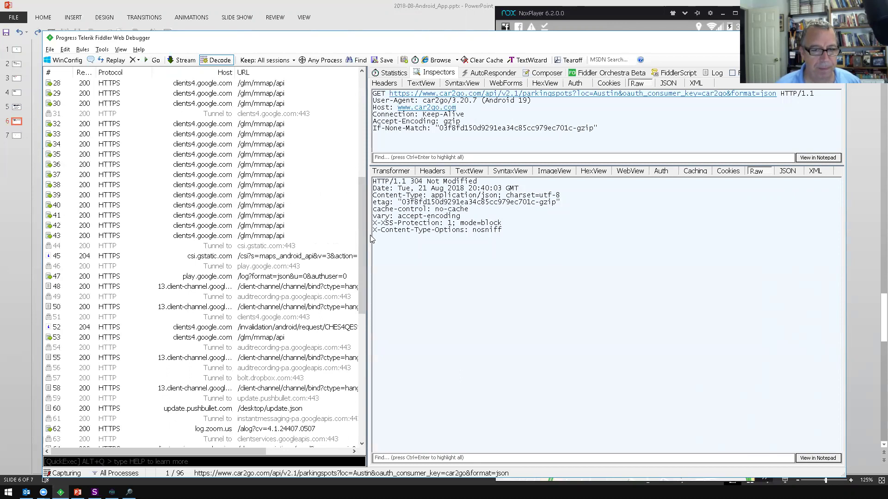
drag(369, 246, 455, 245)
scroll(440, 248, up, 9)
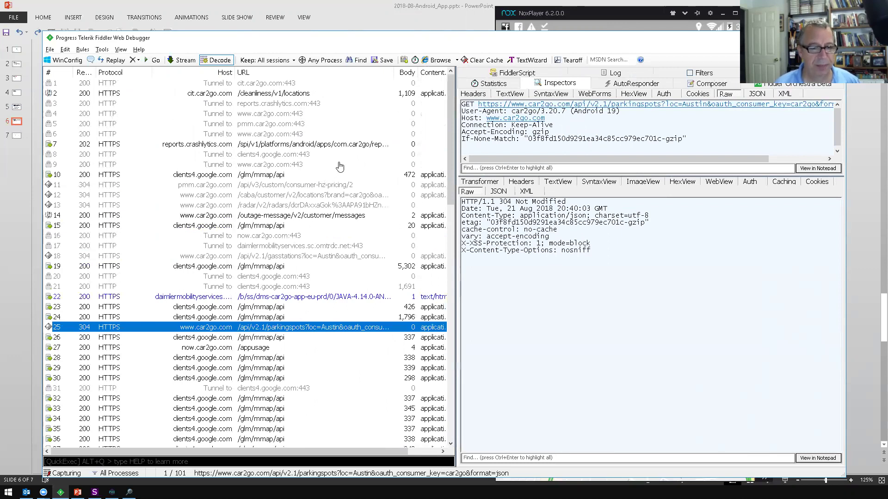
scroll(339, 171, down, 11)
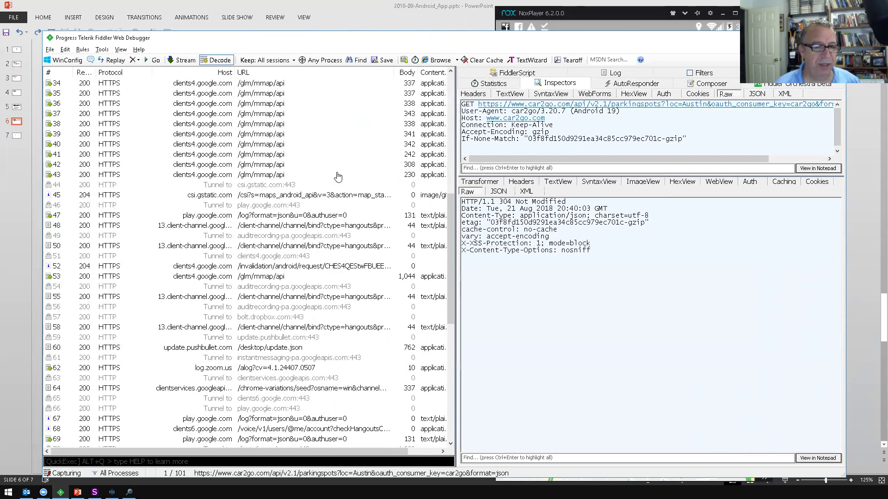
scroll(337, 178, down, 5)
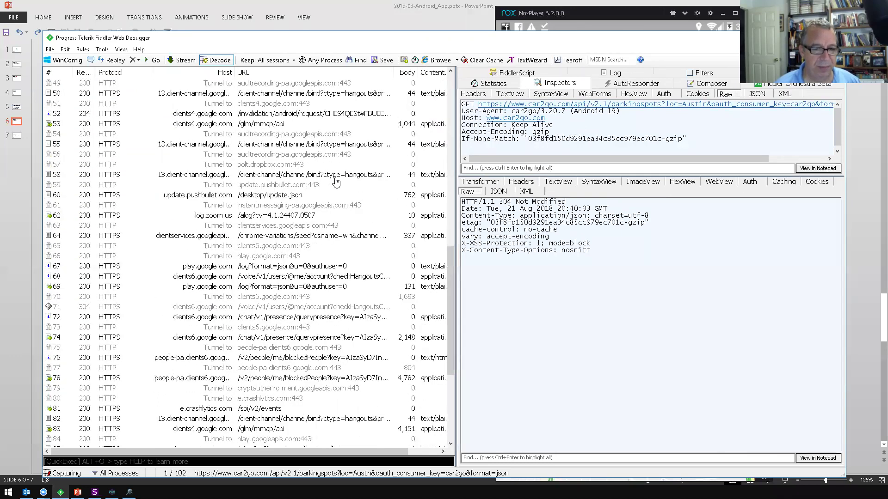
scroll(336, 181, down, 5)
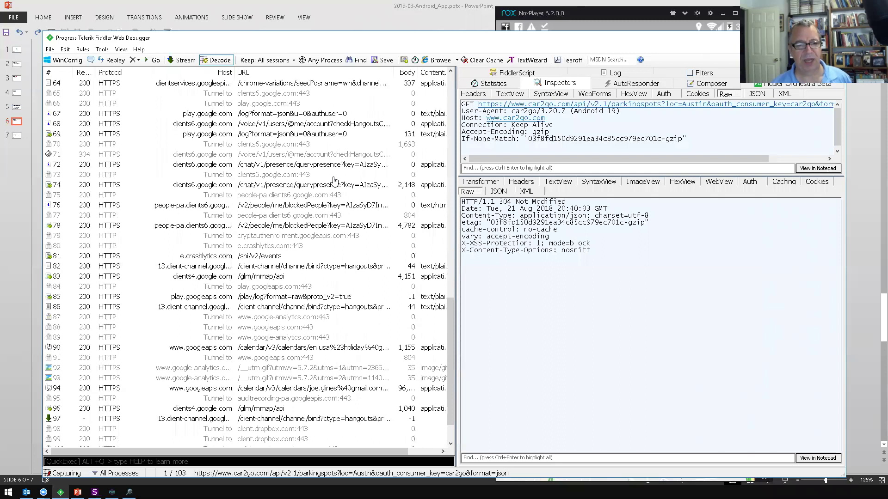